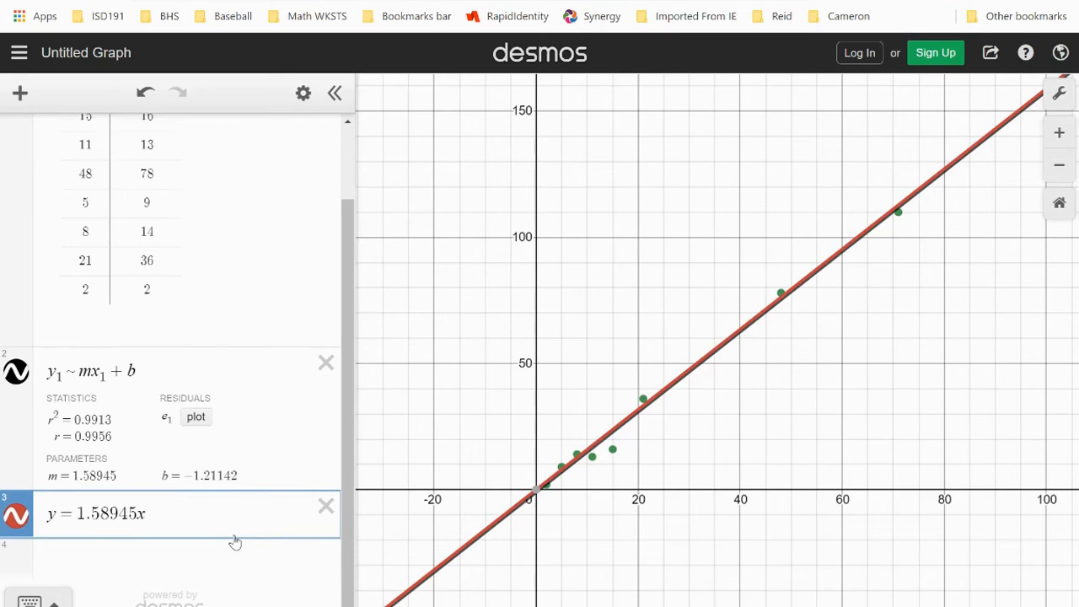
- Complete the line equation in the third expression as y = 1.58945x − 1.21142
{"action": "type", "text": "+ -1"}
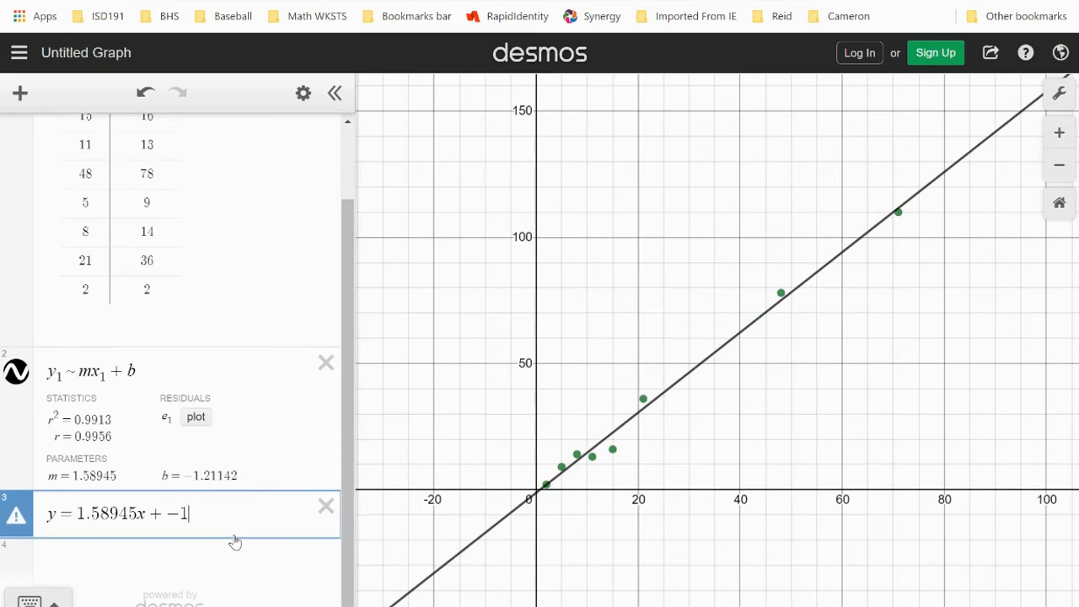
{"action": "type", "text": ".21142"}
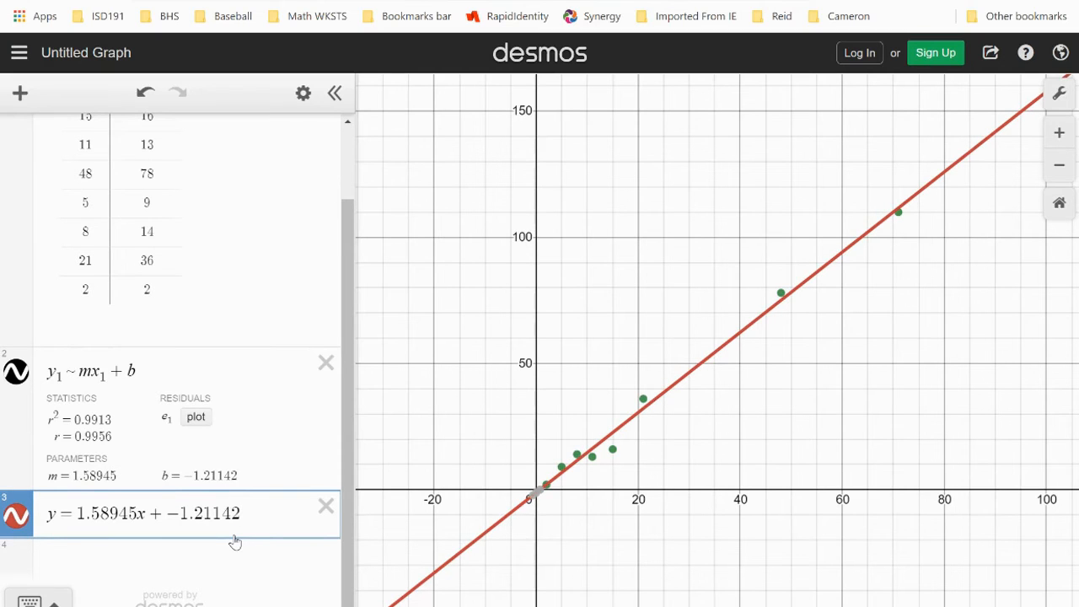
{"action": "left_click", "coordinate": [166, 513]}
{"action": "key", "text": "BackSpace"}
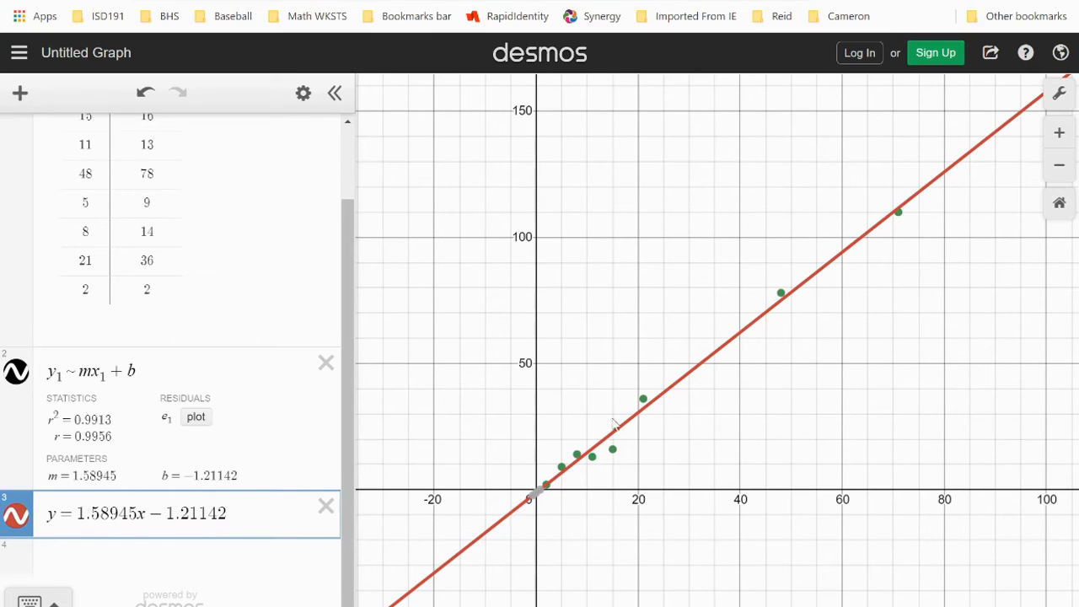
- Toggle the regression curve and the typed equation's line on and off to compare them, leaving only the typed equation's line shown
{"action": "left_click", "coordinate": [16, 380]}
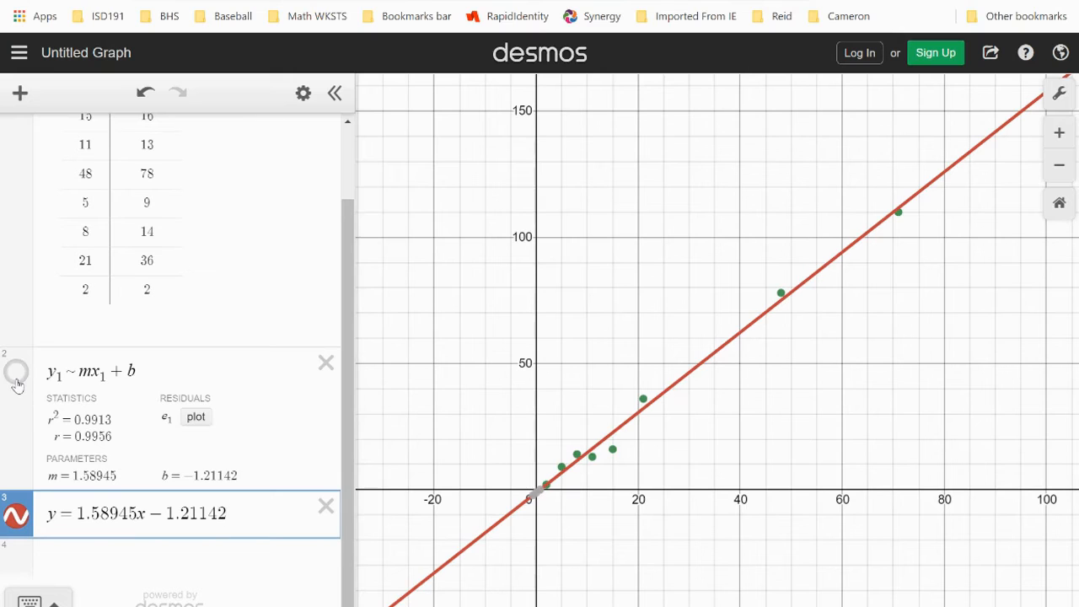
{"action": "left_click", "coordinate": [17, 515]}
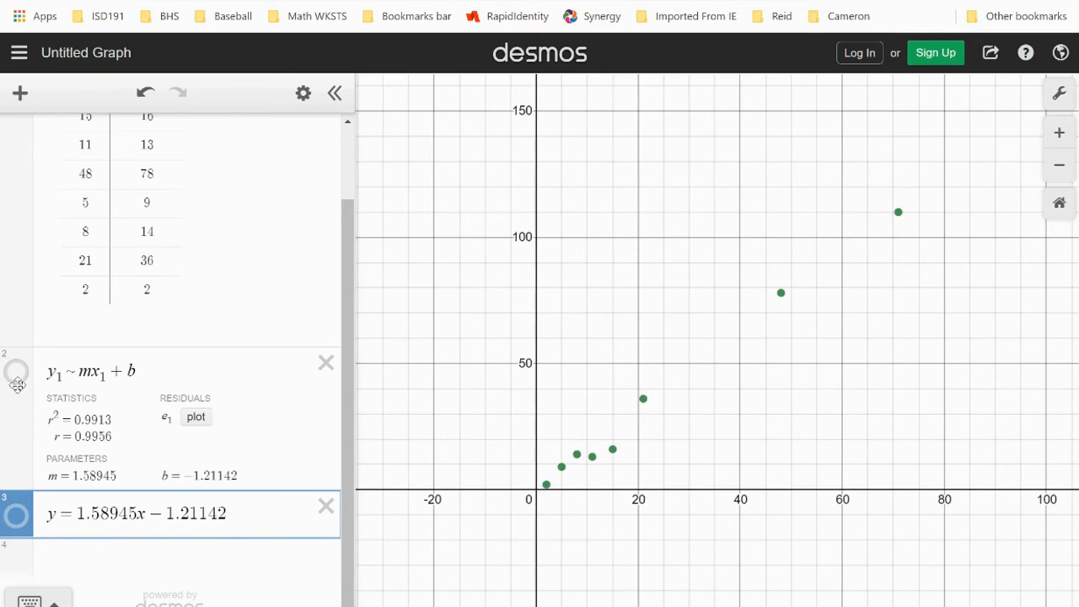
{"action": "left_click", "coordinate": [16, 375]}
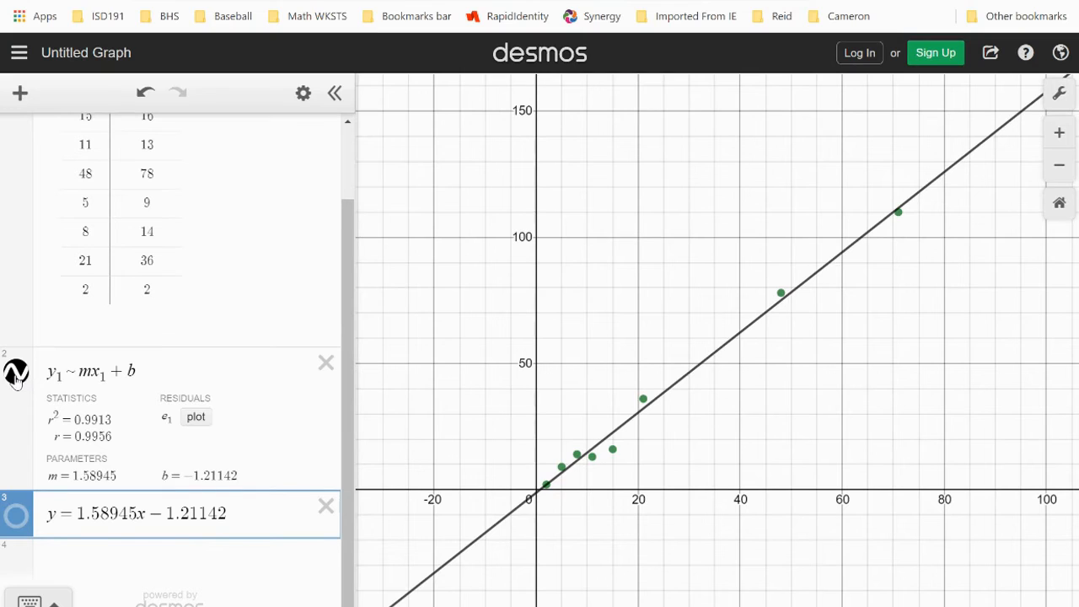
{"action": "left_click", "coordinate": [17, 376]}
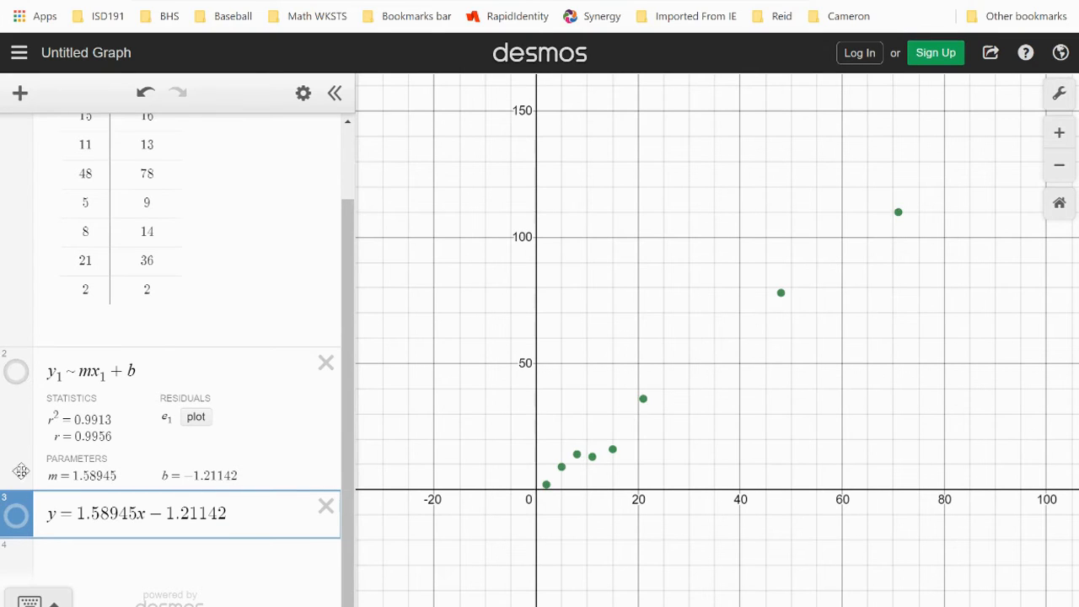
{"action": "left_click", "coordinate": [14, 529]}
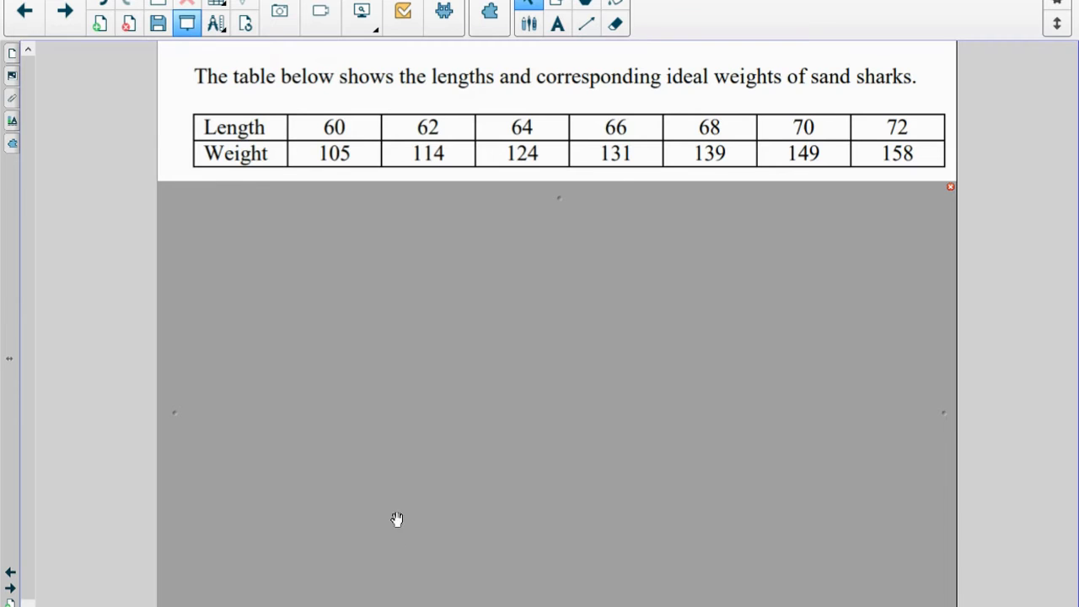
- Switch back to the Desmos calculator and start a new blank graph
{"action": "left_click", "coordinate": [297, 574]}
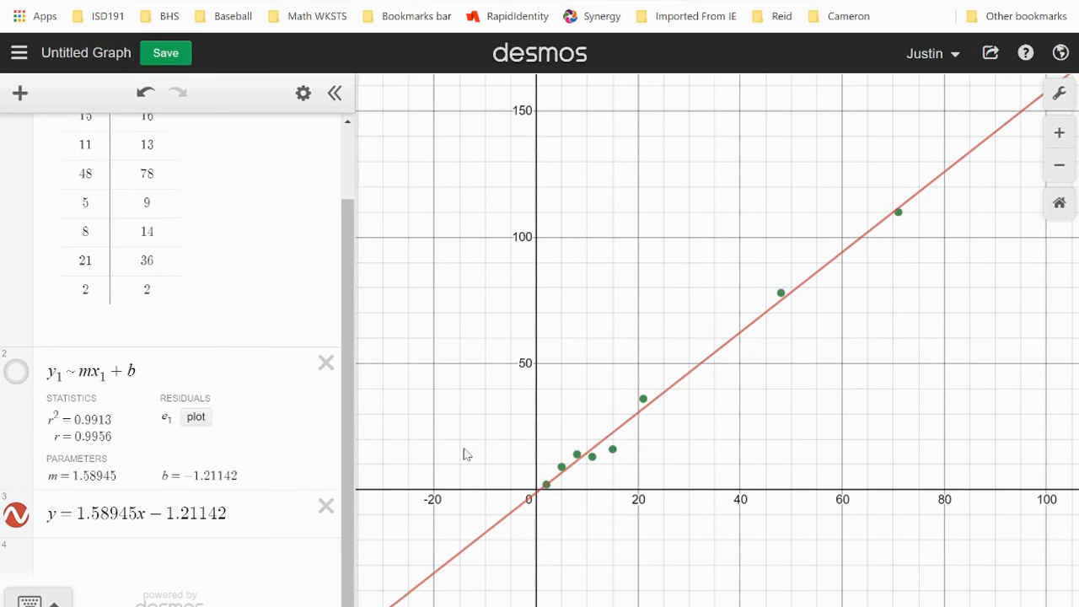
{"action": "scroll", "coordinate": [226, 495], "scroll_direction": "up", "scroll_amount": 3}
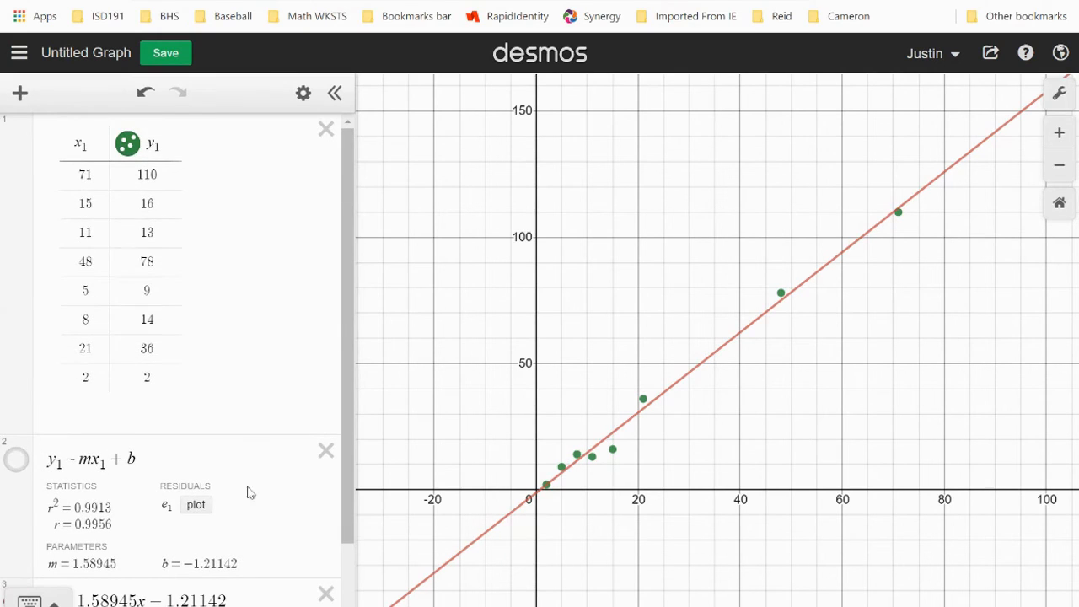
{"action": "left_click", "coordinate": [304, 94]}
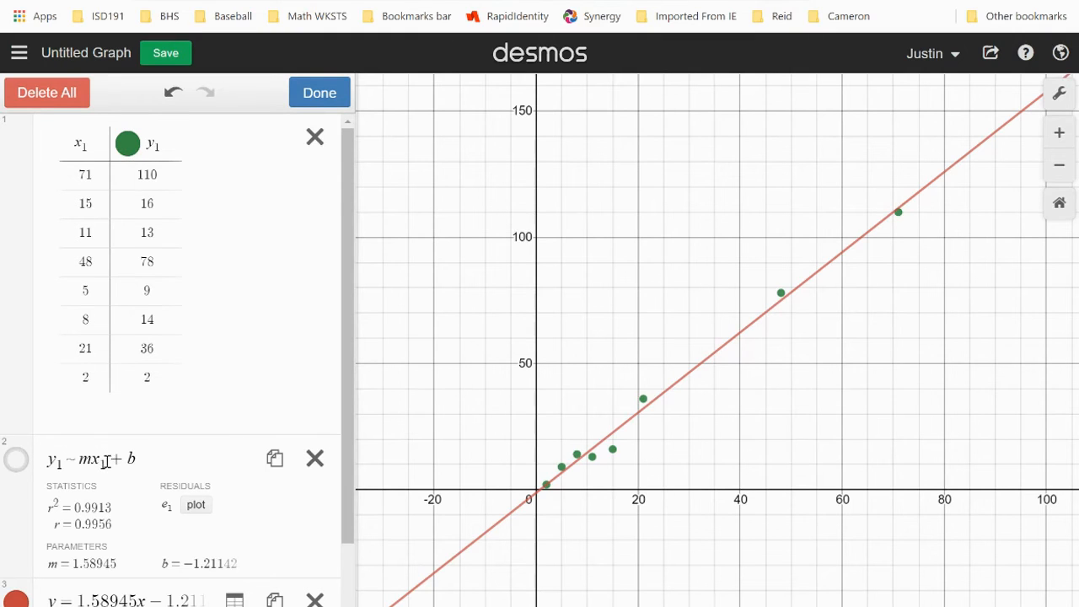
{"action": "left_click", "coordinate": [312, 96]}
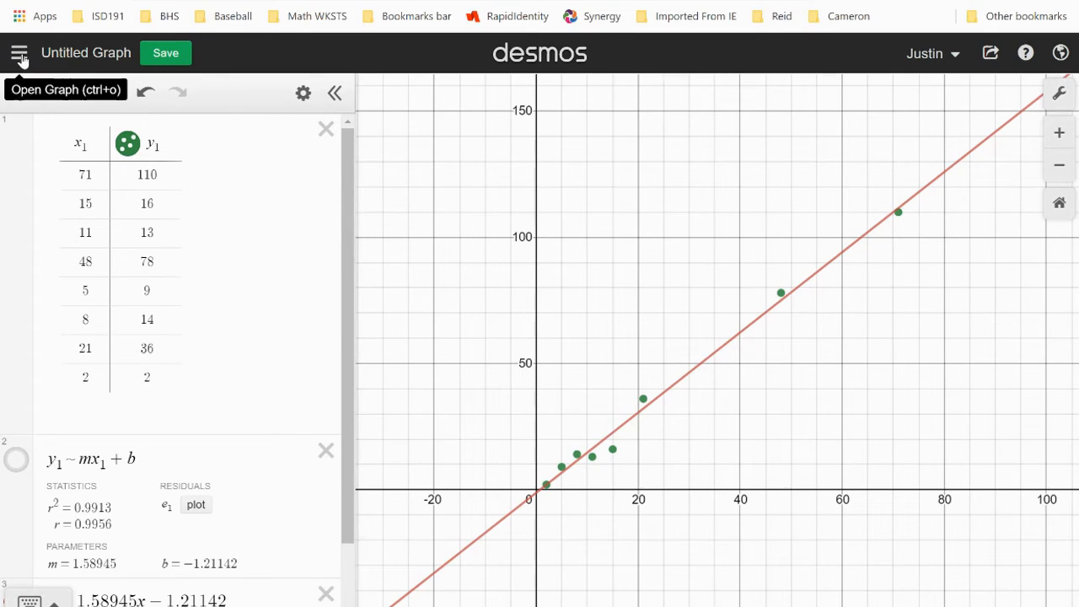
{"action": "left_click", "coordinate": [19, 55]}
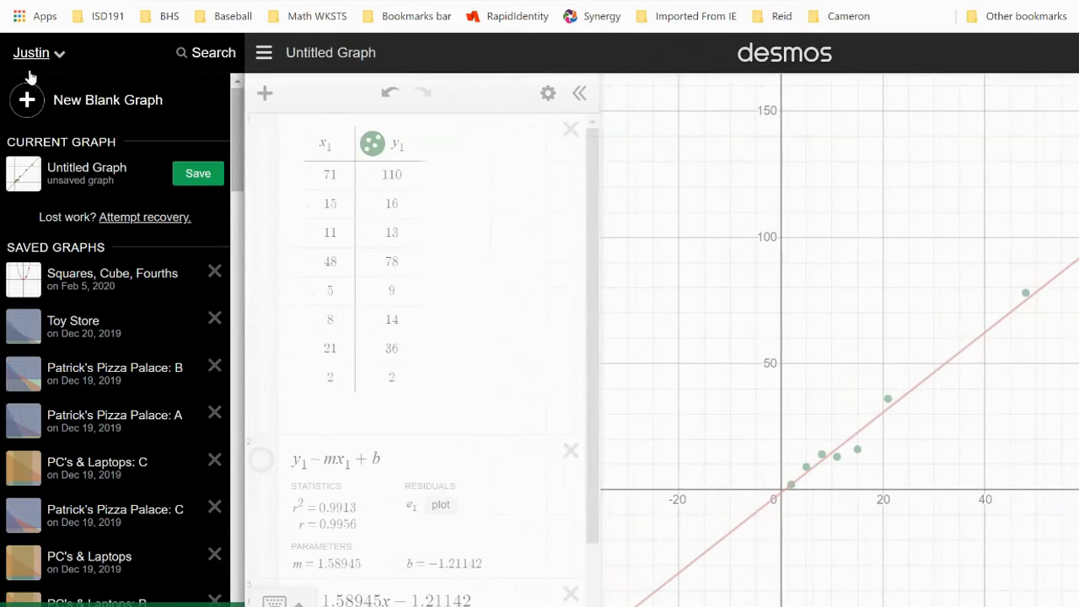
{"action": "left_click", "coordinate": [77, 101]}
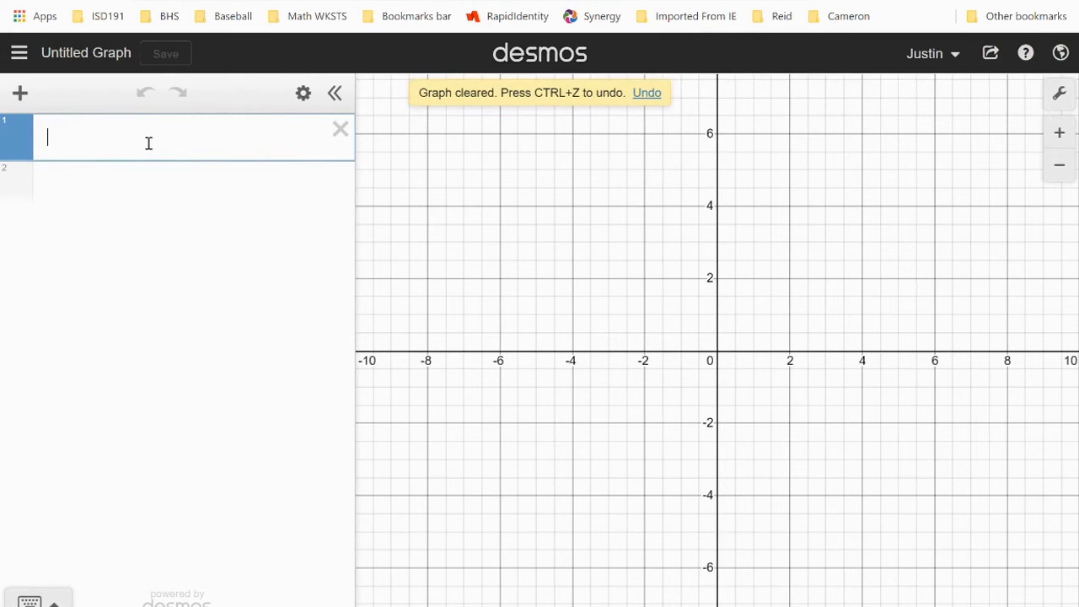
- Insert an empty table and shrink the Desmos window so it sits below the sand shark length and weight data
{"action": "left_click", "coordinate": [20, 93]}
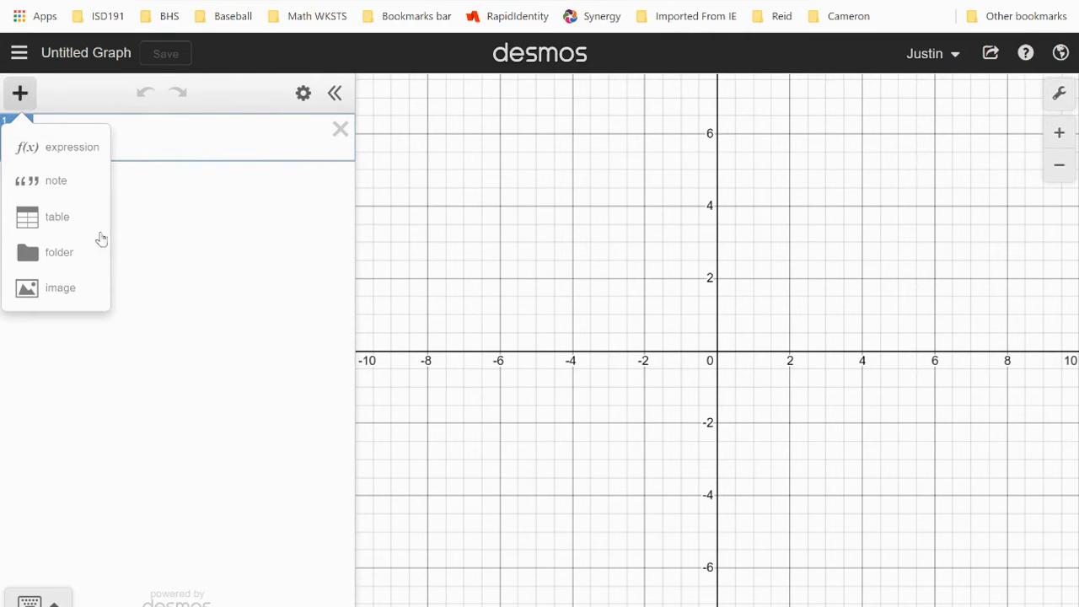
{"action": "left_click", "coordinate": [71, 219]}
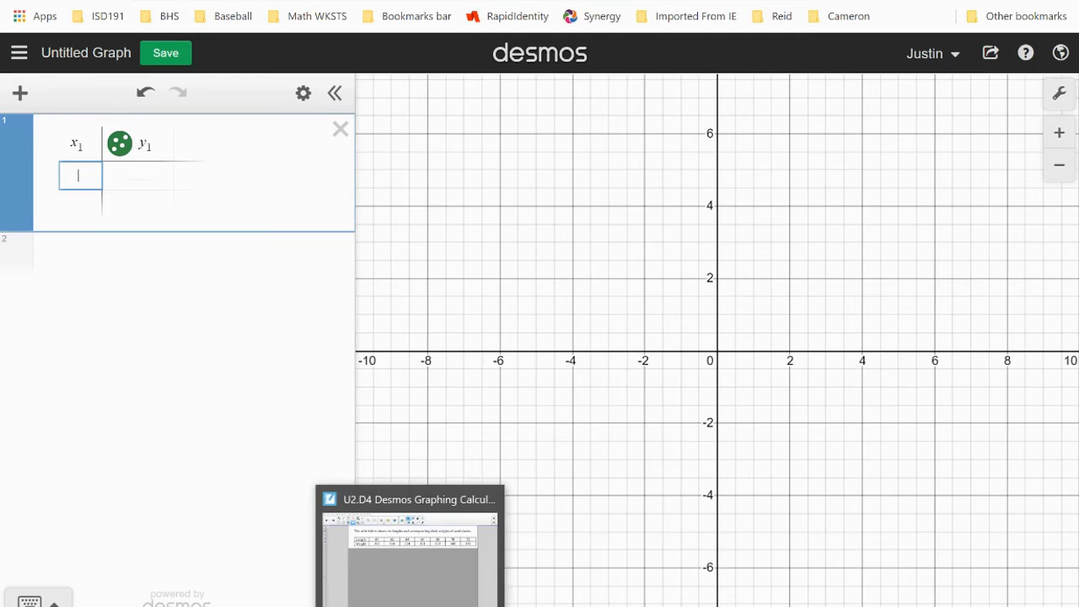
{"action": "left_click", "coordinate": [1019, 1]}
{"action": "left_click_drag", "start_coordinate": [628, 10], "coordinate": [756, 199]}
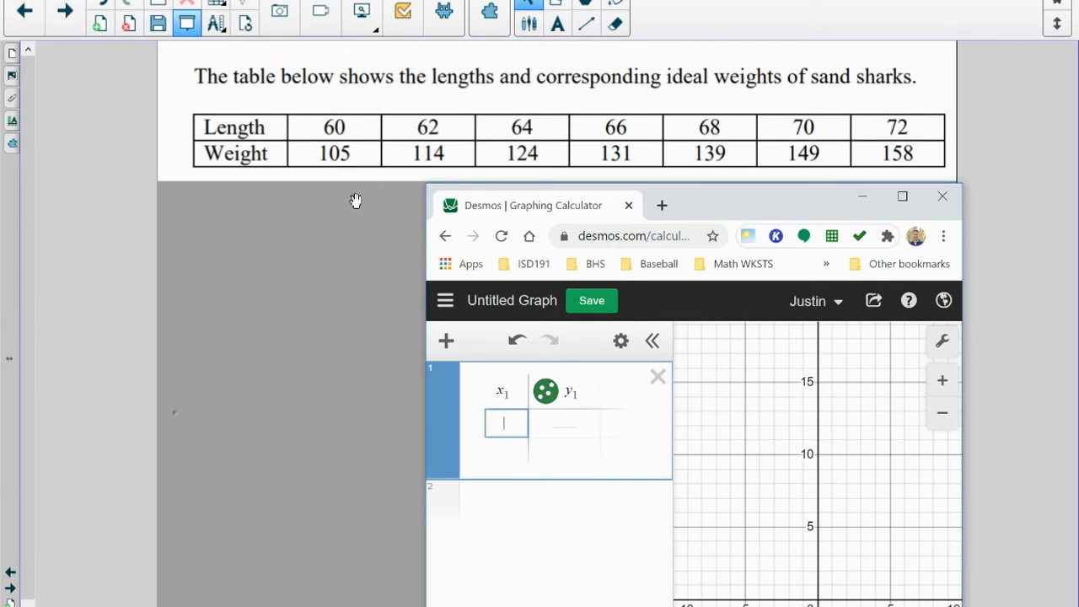
- Enter the first two sand shark data pairs in the table: 60 and 105, 62 and 114
{"action": "type", "text": "60"}
{"action": "key", "text": "Tab"}
{"action": "type", "text": "105"}
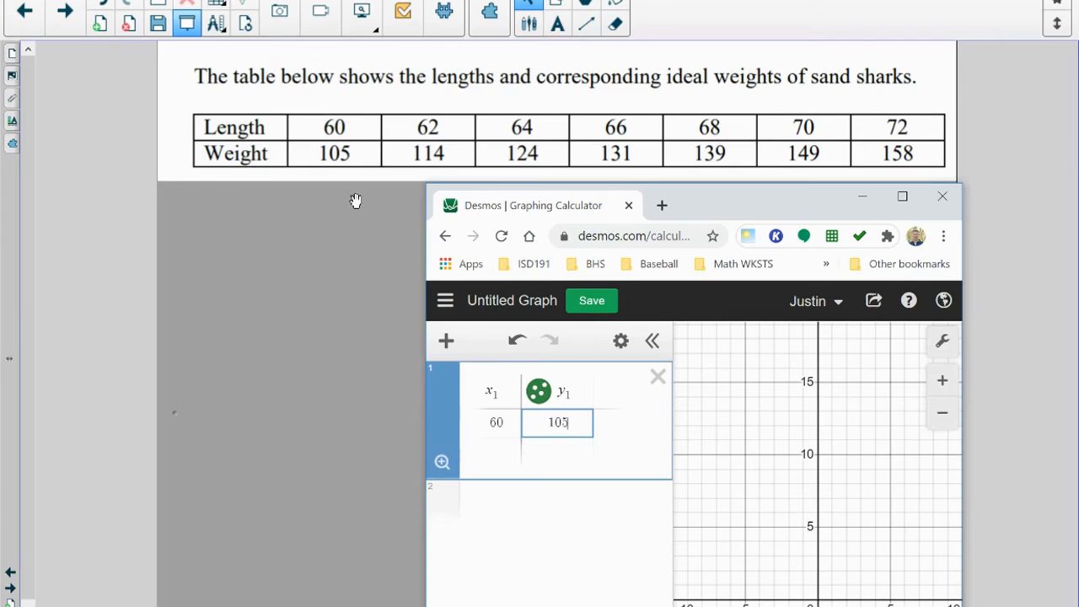
{"action": "key", "text": "Return"}
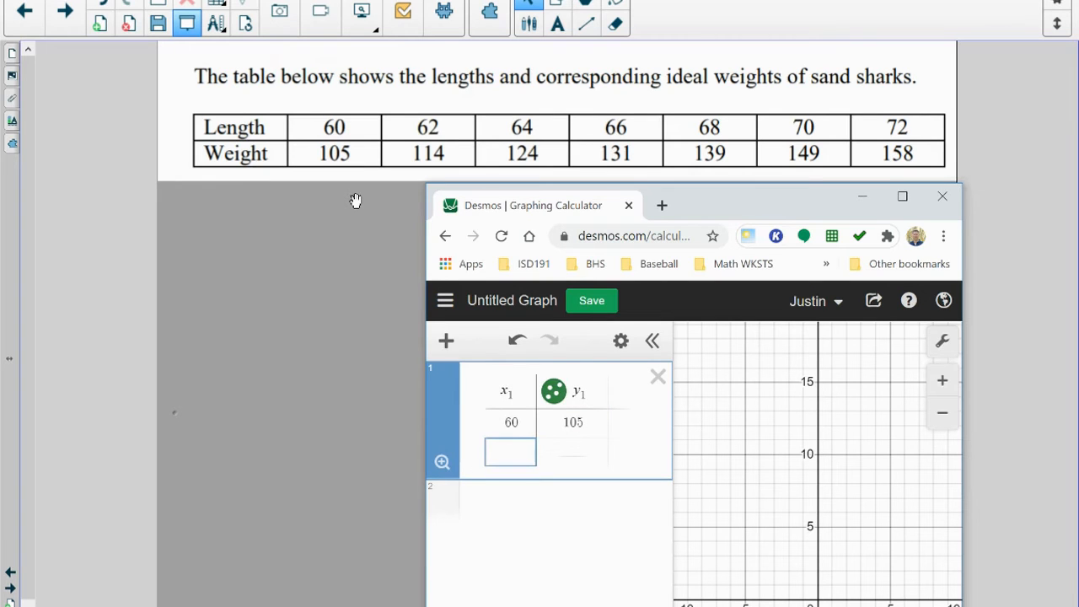
{"action": "type", "text": "62"}
{"action": "key", "text": "Tab"}
{"action": "type", "text": "114"}
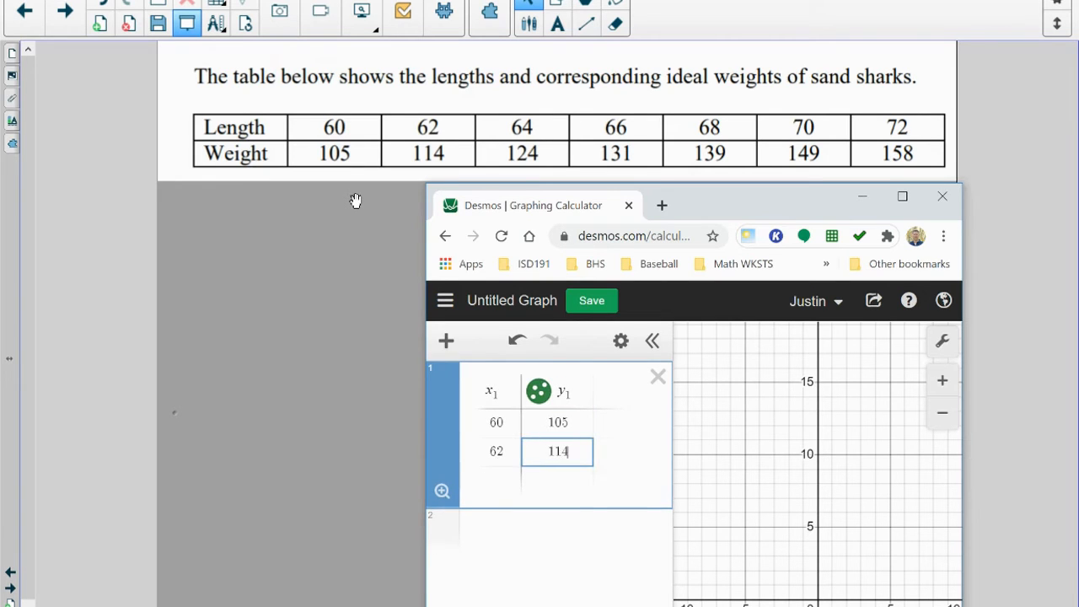
{"action": "key", "text": "Return"}
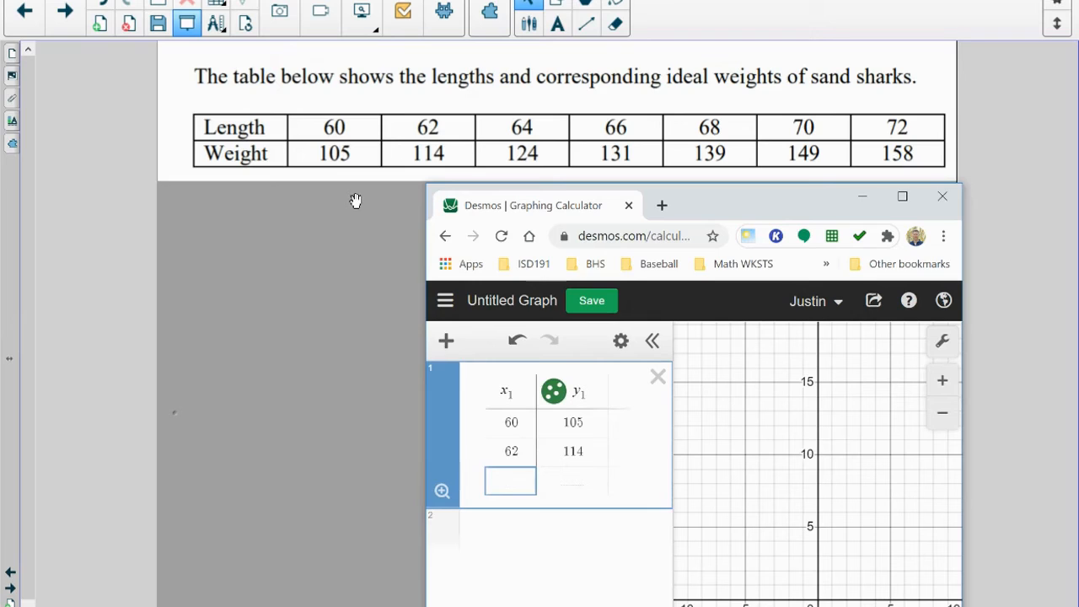
- Add the data pairs 64 and 124, and 66 and 131, to the table
{"action": "type", "text": "64"}
{"action": "key", "text": "Tab"}
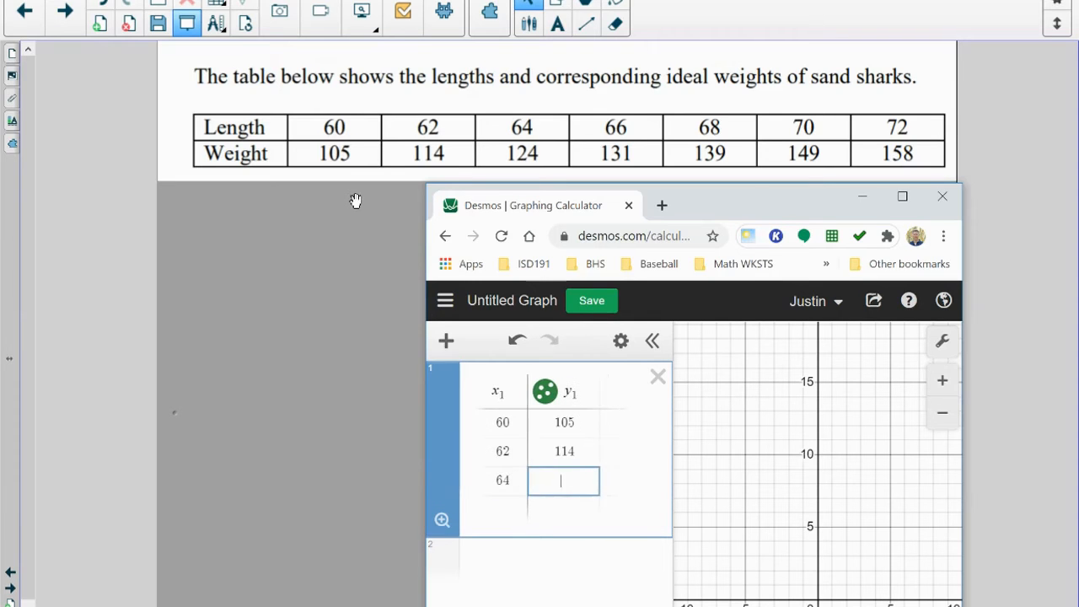
{"action": "type", "text": "124"}
{"action": "key", "text": "Tab"}
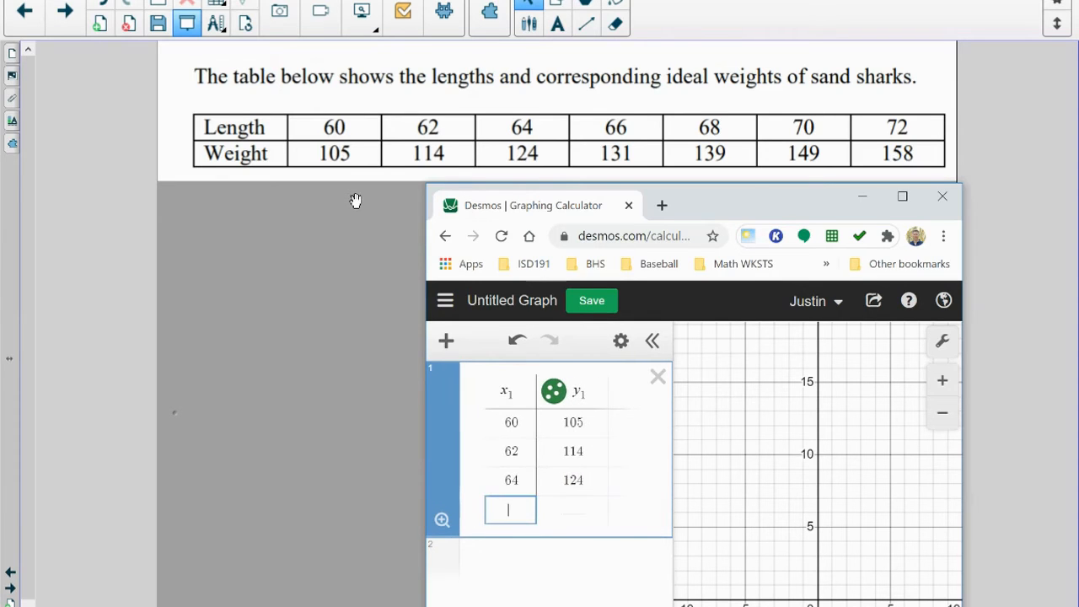
{"action": "type", "text": "66"}
{"action": "key", "text": "Tab"}
{"action": "type", "text": "131"}
{"action": "key", "text": "Tab"}
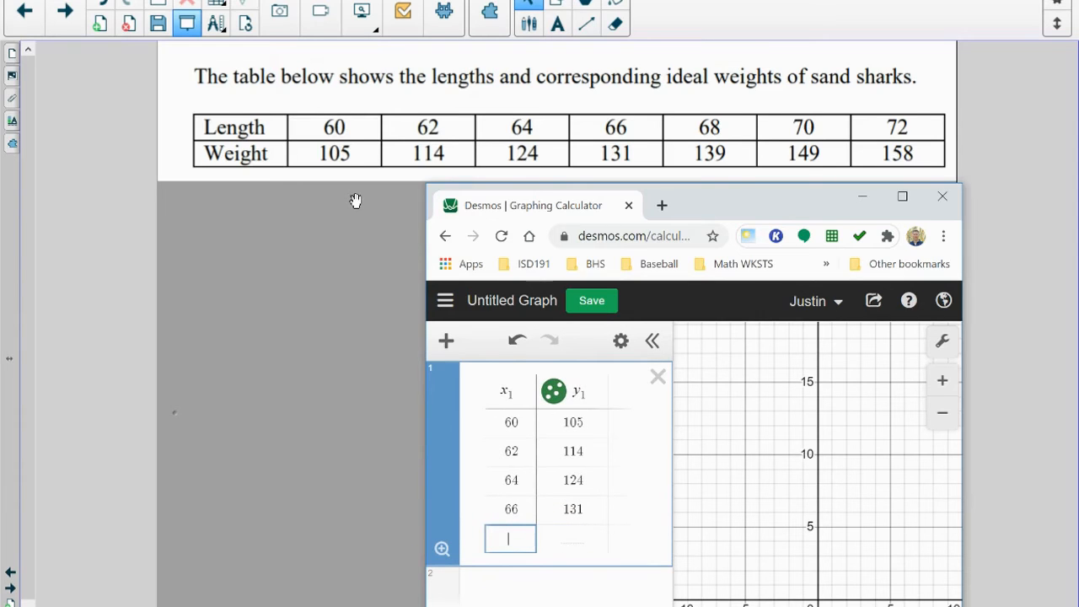
- Fill in the last three table rows with 68 and 139, 70 and 149, and 72 and 158
{"action": "type", "text": "68"}
{"action": "key", "text": "Tab"}
{"action": "type", "text": "139"}
{"action": "key", "text": "Tab"}
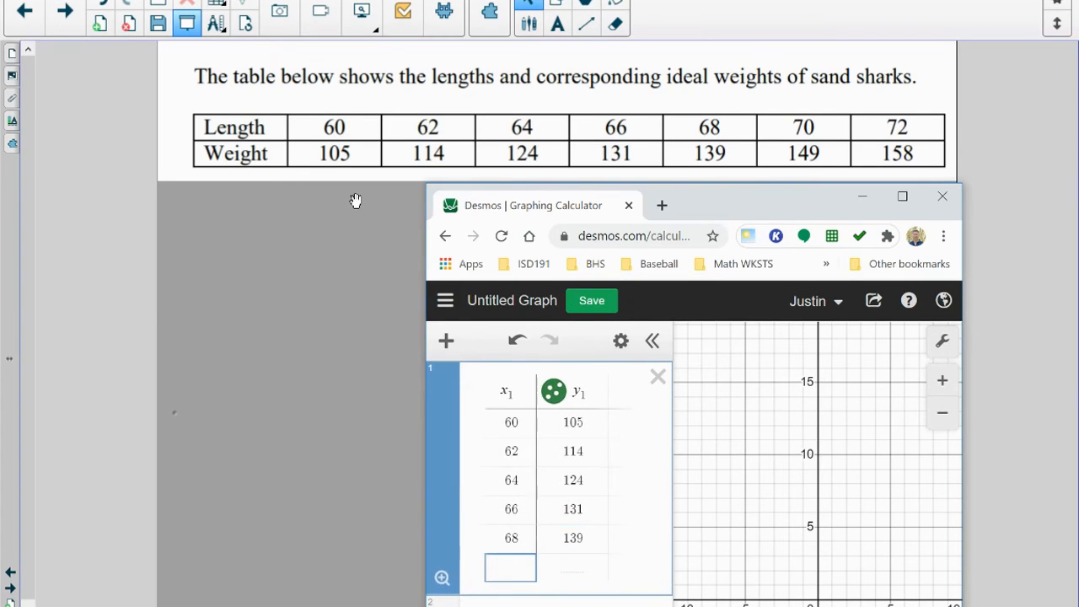
{"action": "type", "text": "70"}
{"action": "key", "text": "Tab"}
{"action": "type", "text": "149"}
{"action": "key", "text": "Tab"}
{"action": "type", "text": "72"}
{"action": "key", "text": "Tab"}
{"action": "type", "text": "158"}
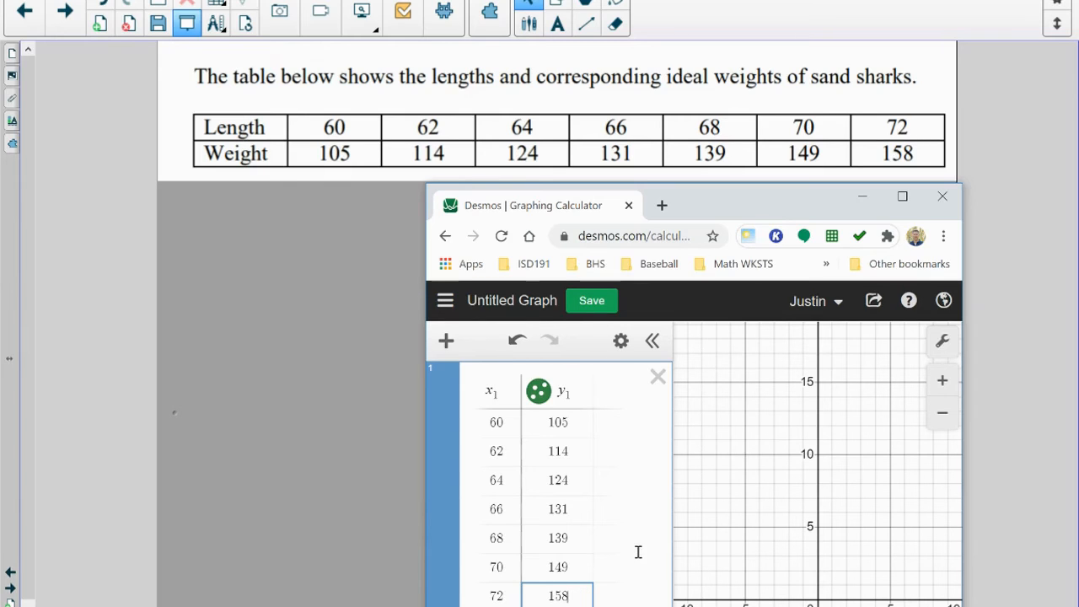
- Maximize the Desmos window and fit the graph view to the table's data points
{"action": "left_click", "coordinate": [613, 511]}
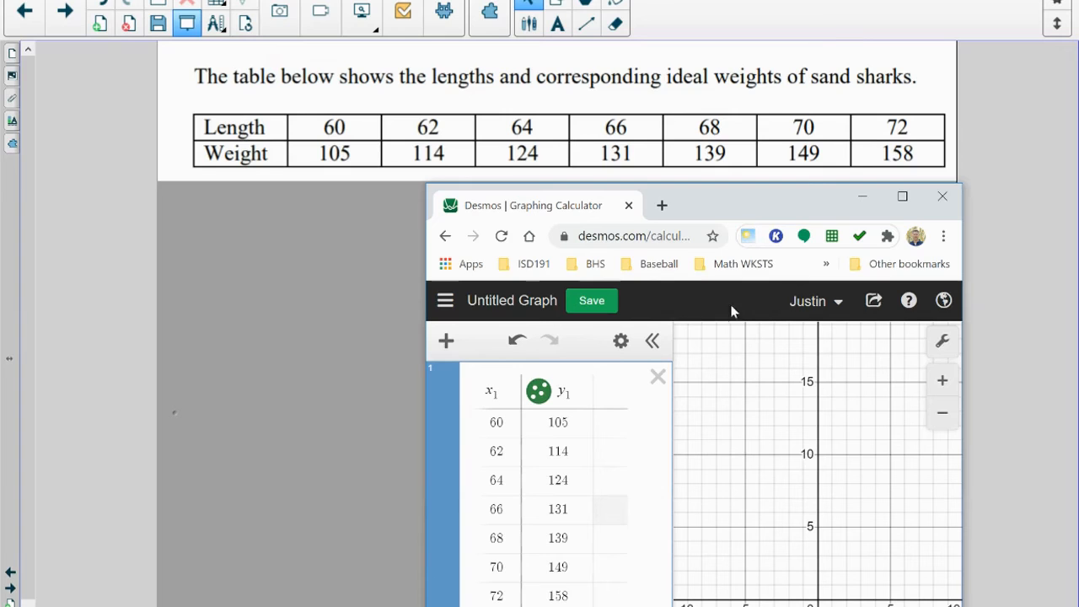
{"action": "left_click", "coordinate": [902, 196]}
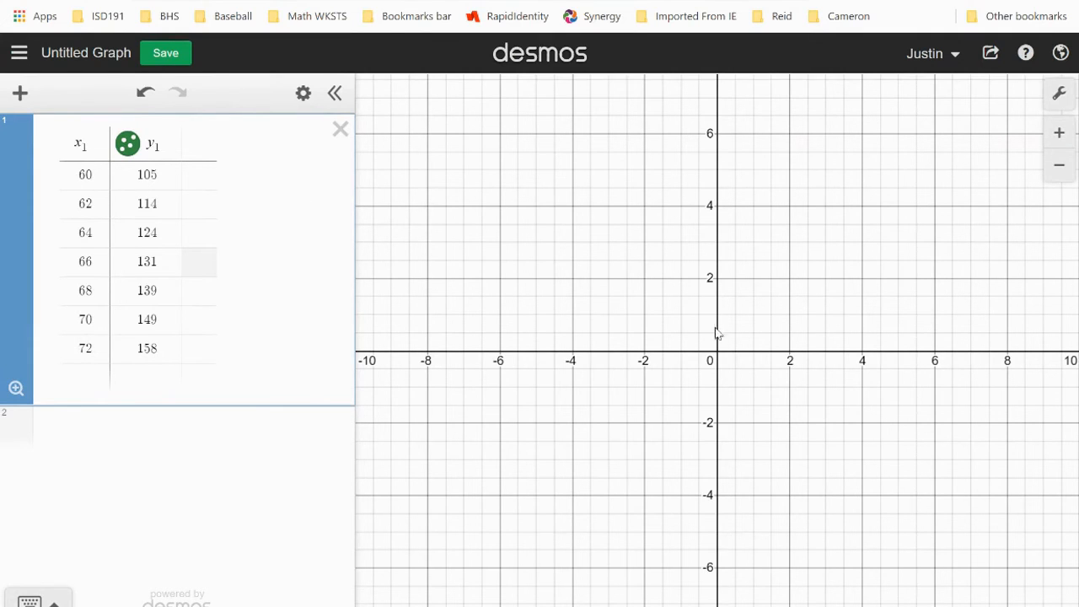
{"action": "left_click", "coordinate": [16, 387]}
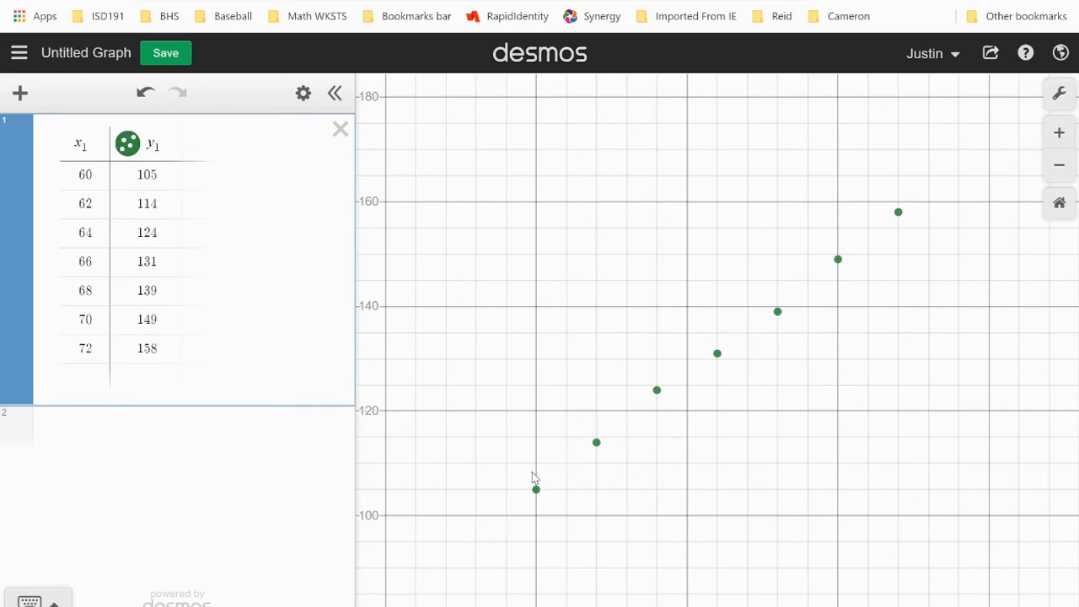
- Enter y = mx + b in the second expression and replace its equals sign with a tilde, giving y ~ mx + b
{"action": "left_click", "coordinate": [123, 426]}
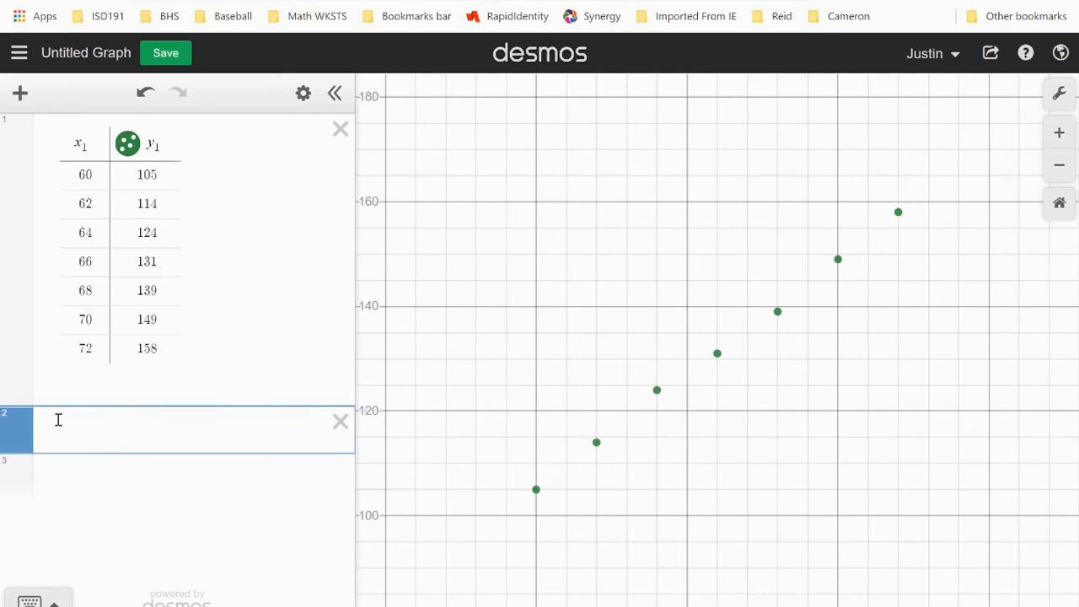
{"action": "type", "text": "y = mx + b"}
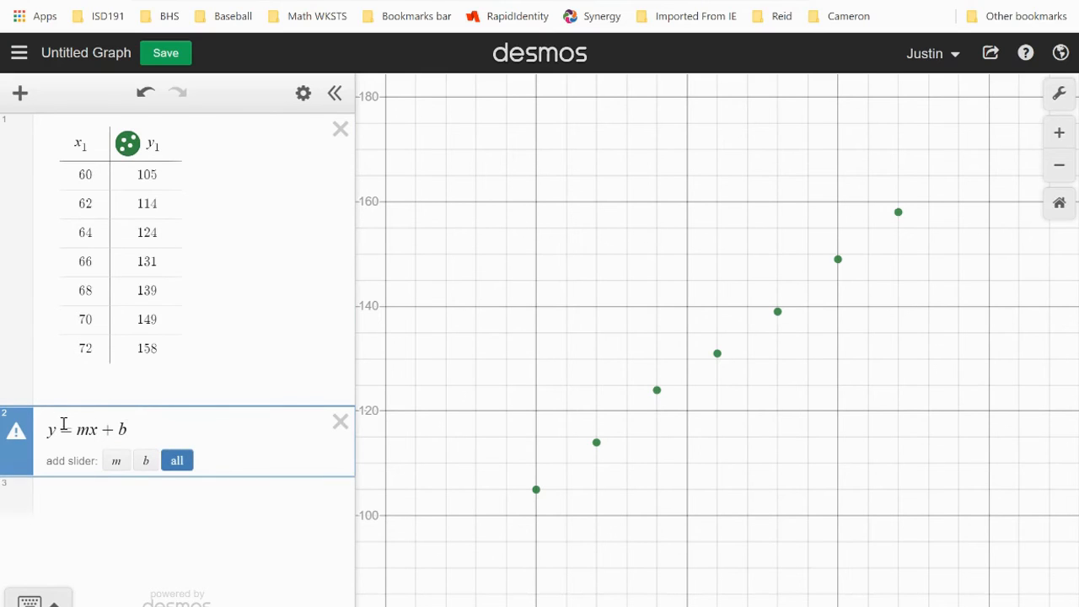
{"action": "left_click", "coordinate": [73, 426]}
{"action": "key", "text": "BackSpace"}
{"action": "type", "text": "~"}
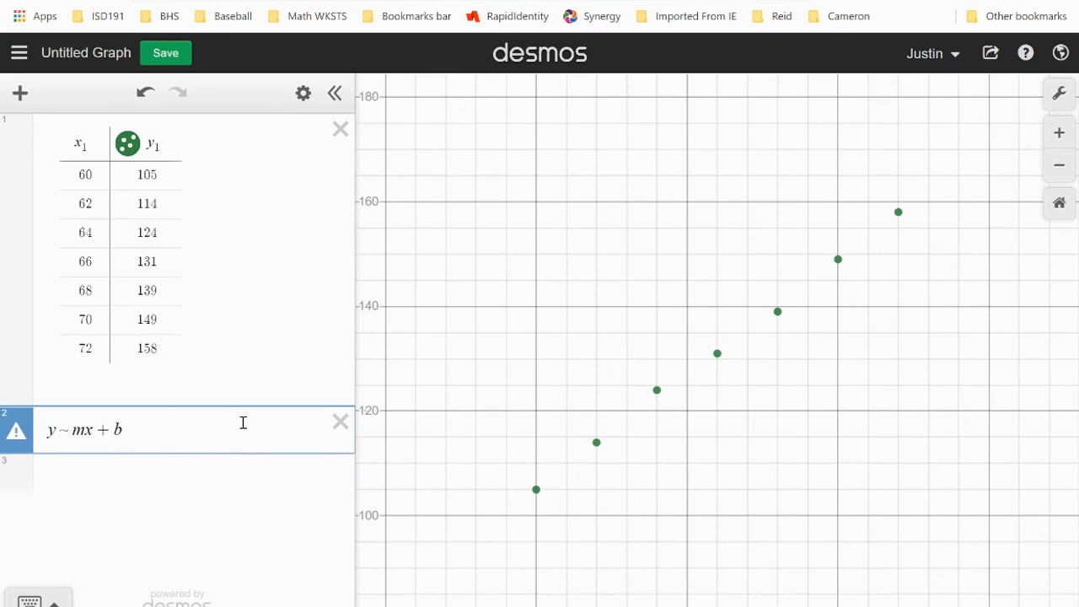
{"action": "left_click", "coordinate": [30, 600]}
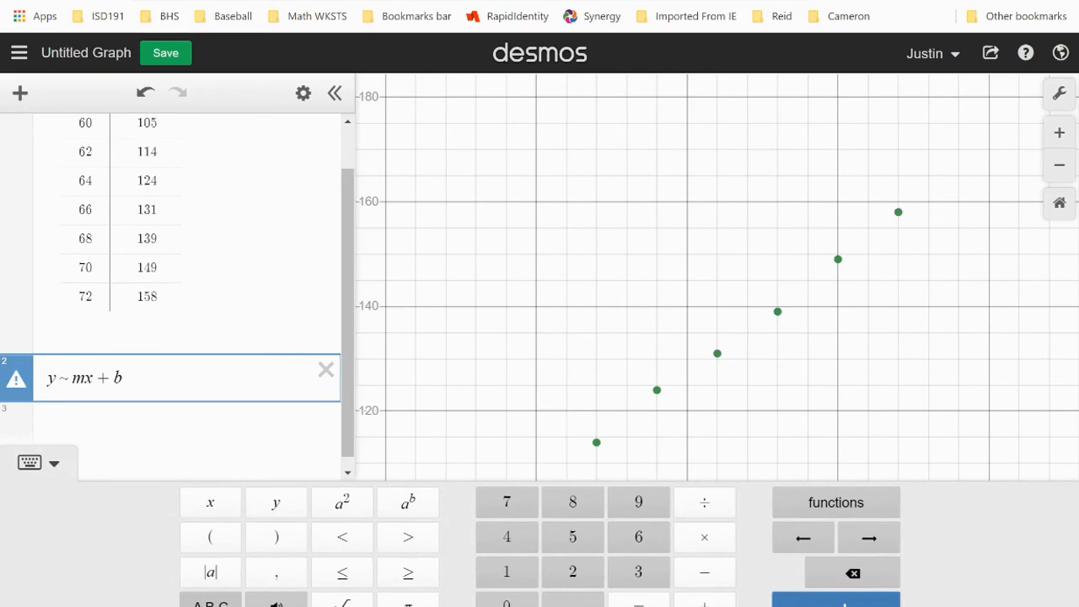
{"action": "left_click", "coordinate": [211, 602]}
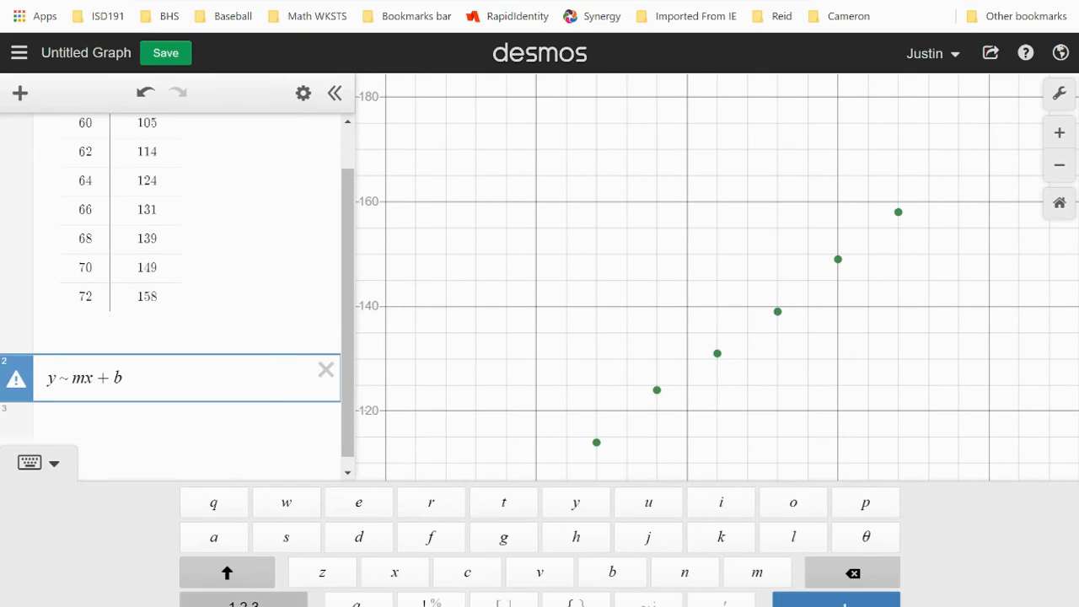
{"action": "left_click", "coordinate": [244, 602]}
{"action": "left_click", "coordinate": [30, 462]}
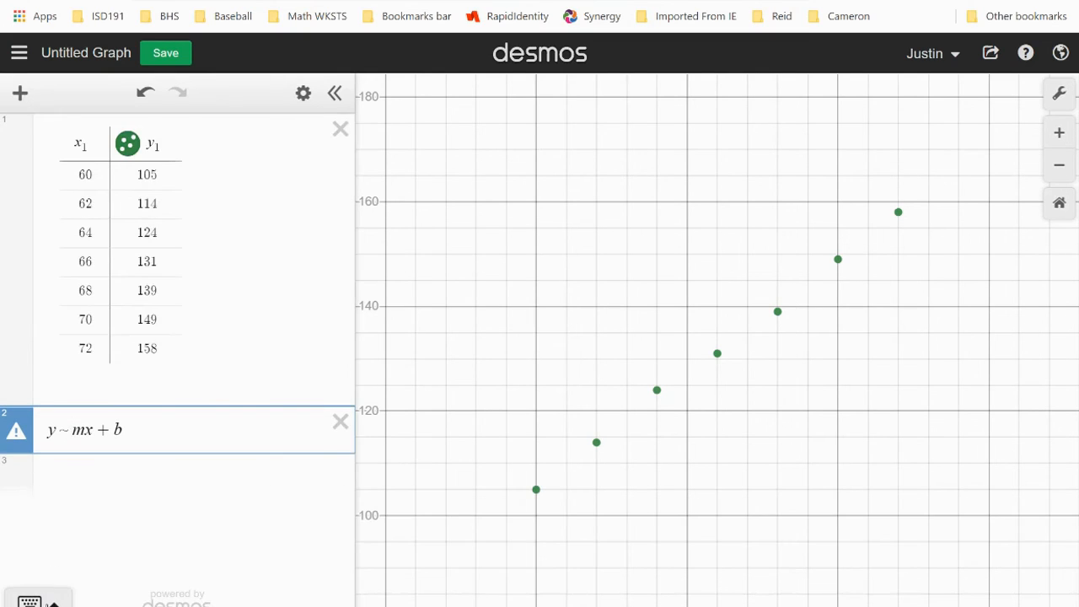
{"action": "left_click", "coordinate": [38, 601]}
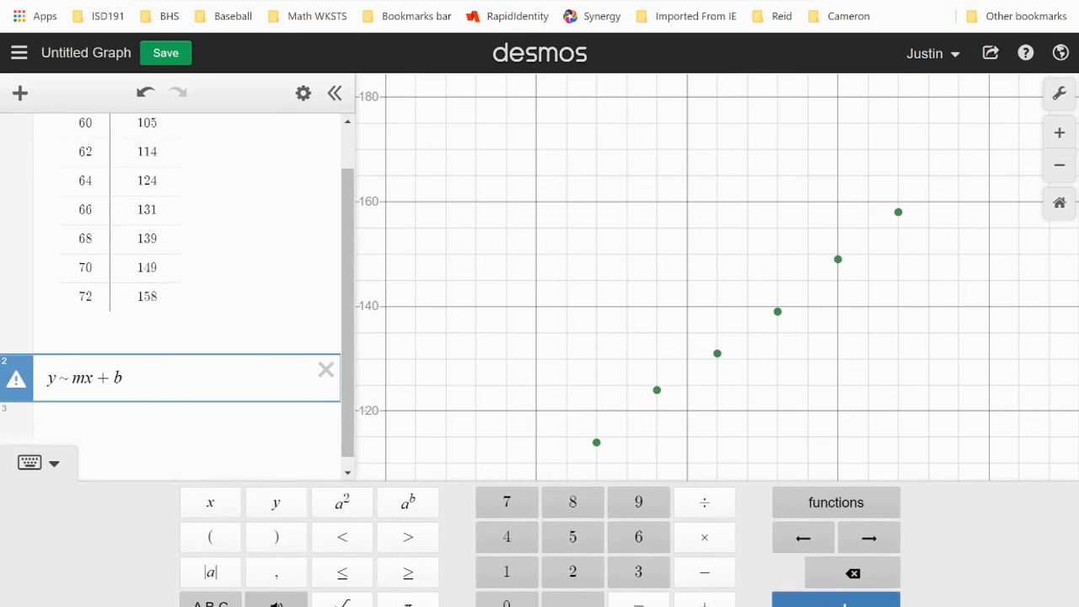
{"action": "left_click", "coordinate": [210, 602]}
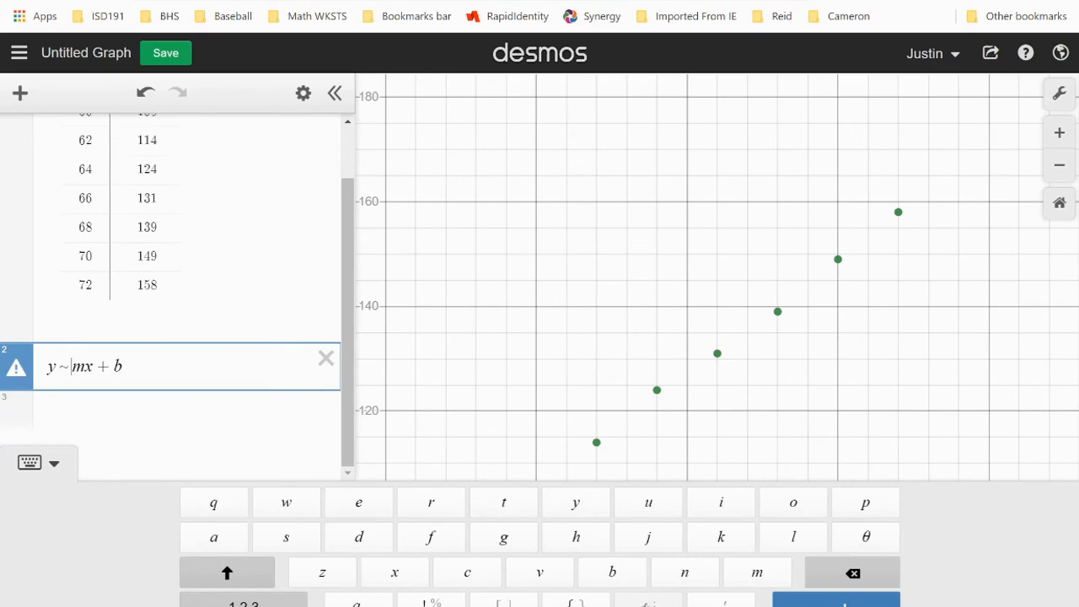
{"action": "left_click", "coordinate": [54, 467]}
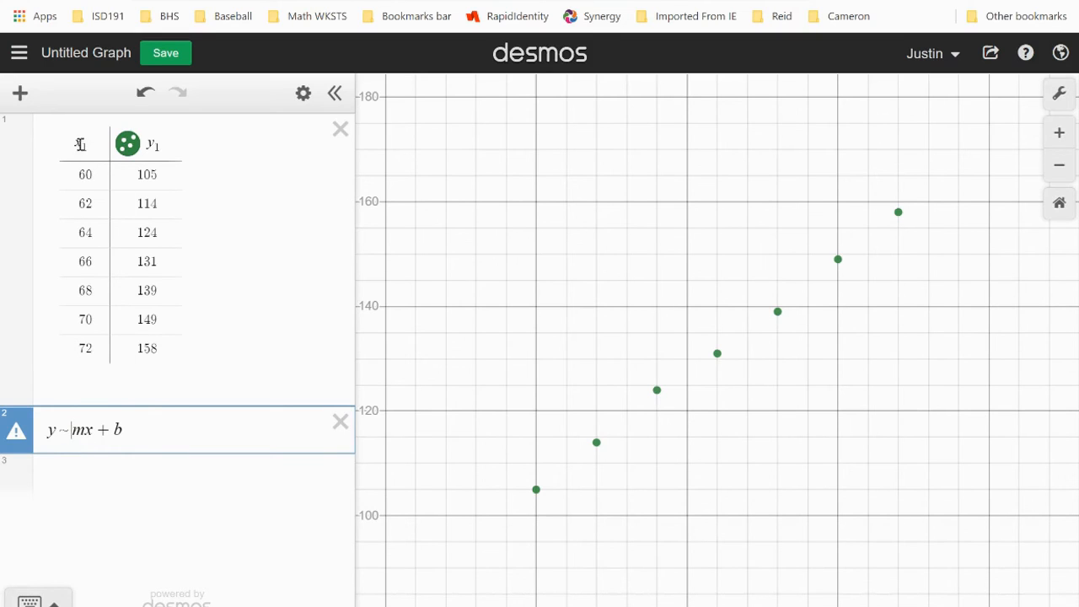
- Add the subscript 1 to x and y in the second expression, making it y₁ ~ mx₁ + b
{"action": "left_click", "coordinate": [94, 431]}
{"action": "type", "text": "_1"}
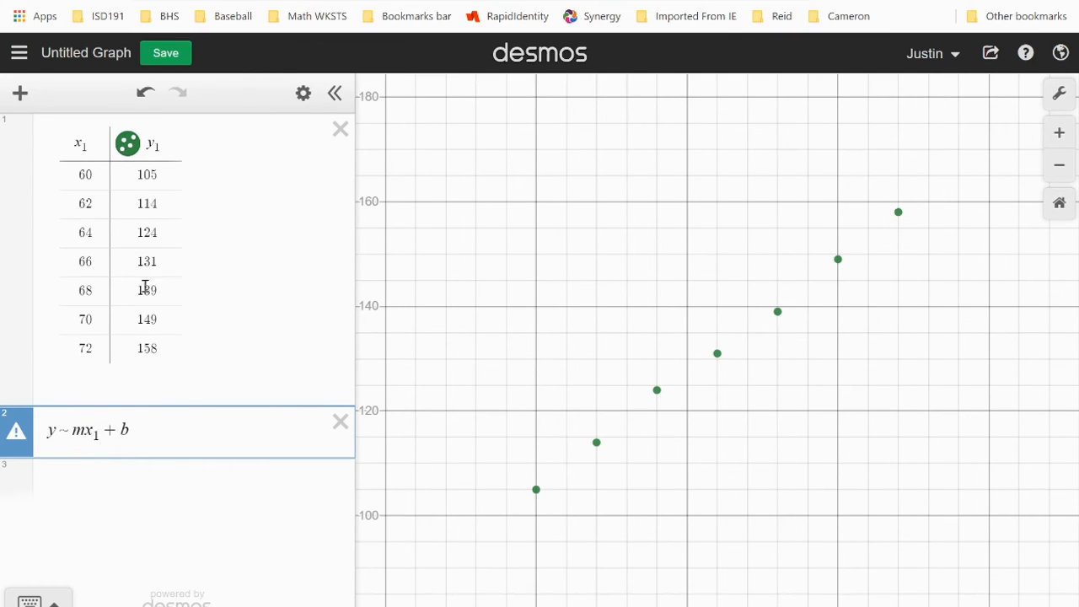
{"action": "double_click", "coordinate": [62, 424]}
{"action": "key", "text": "Left"}
{"action": "type", "text": "1"}
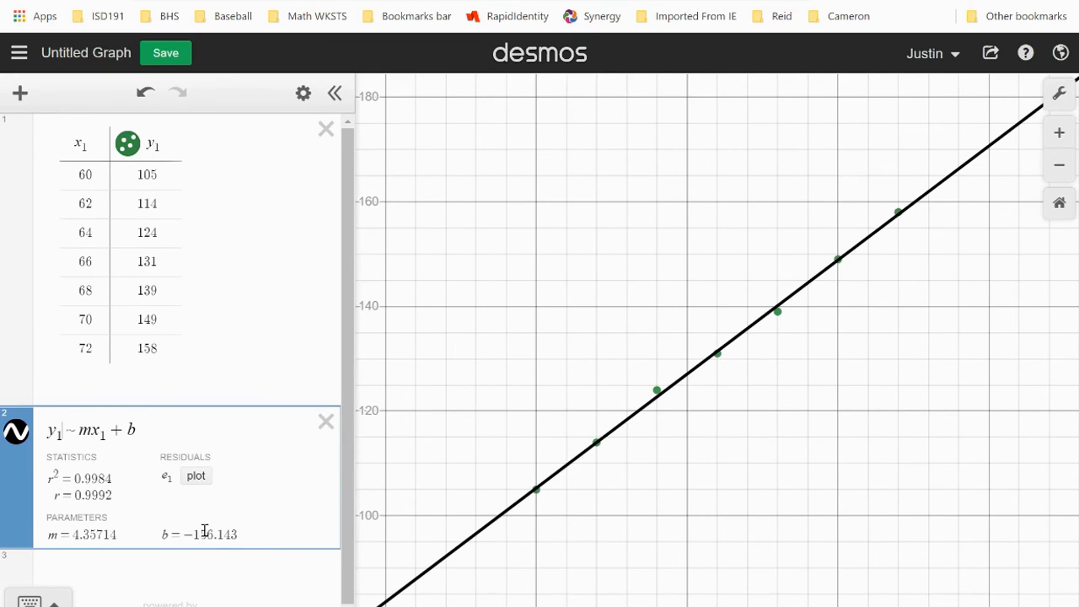
- Enter the regression line y = 4.35714x − 156.143 as the third expression
{"action": "scroll", "coordinate": [151, 502], "scroll_direction": "down", "scroll_amount": 1}
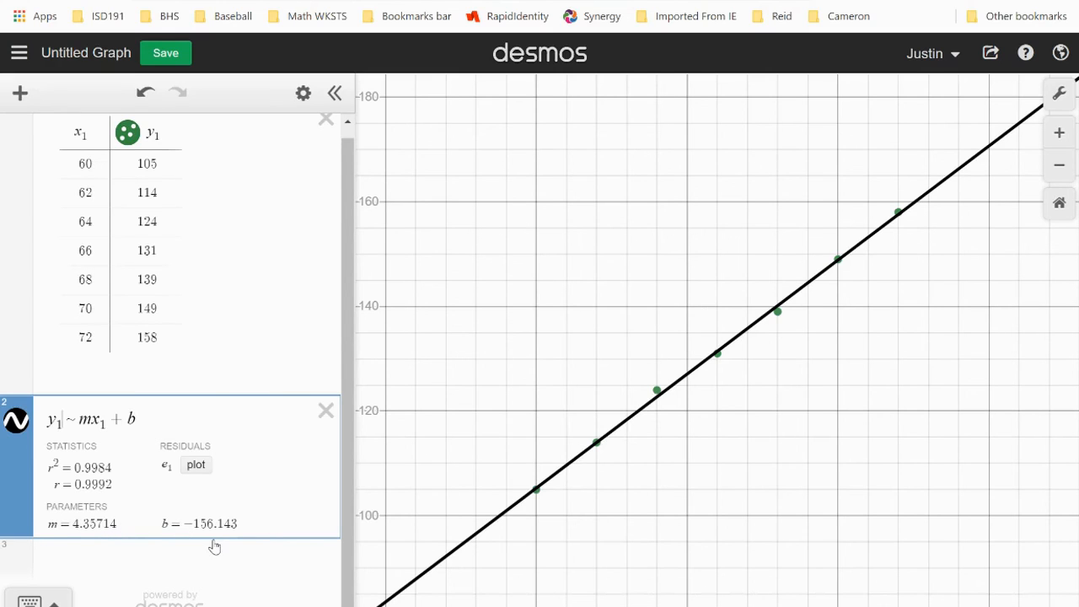
{"action": "left_click", "coordinate": [200, 568]}
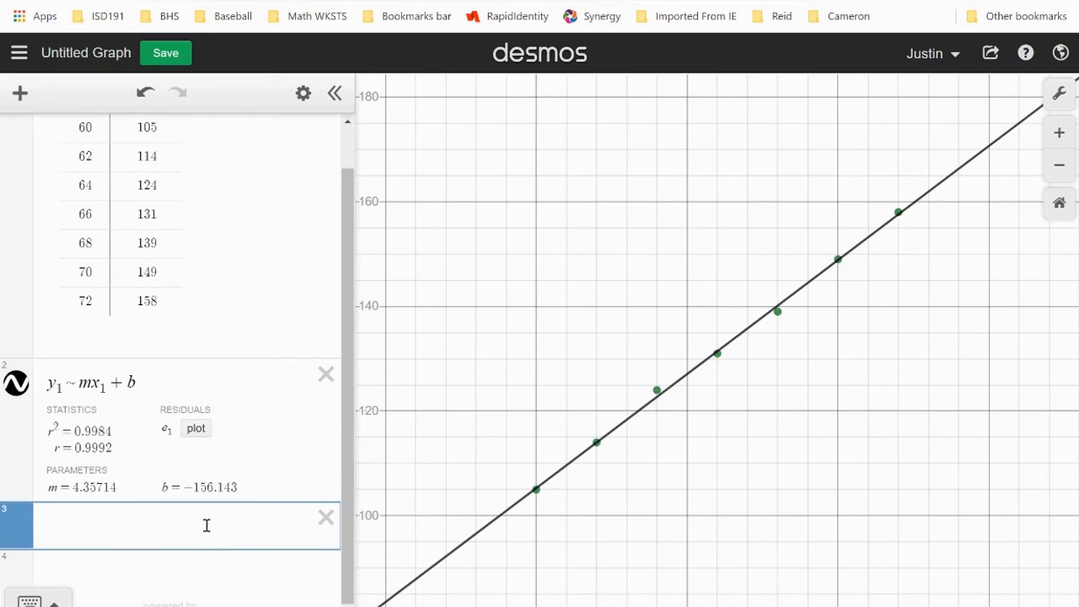
{"action": "type", "text": "y = 4.3"}
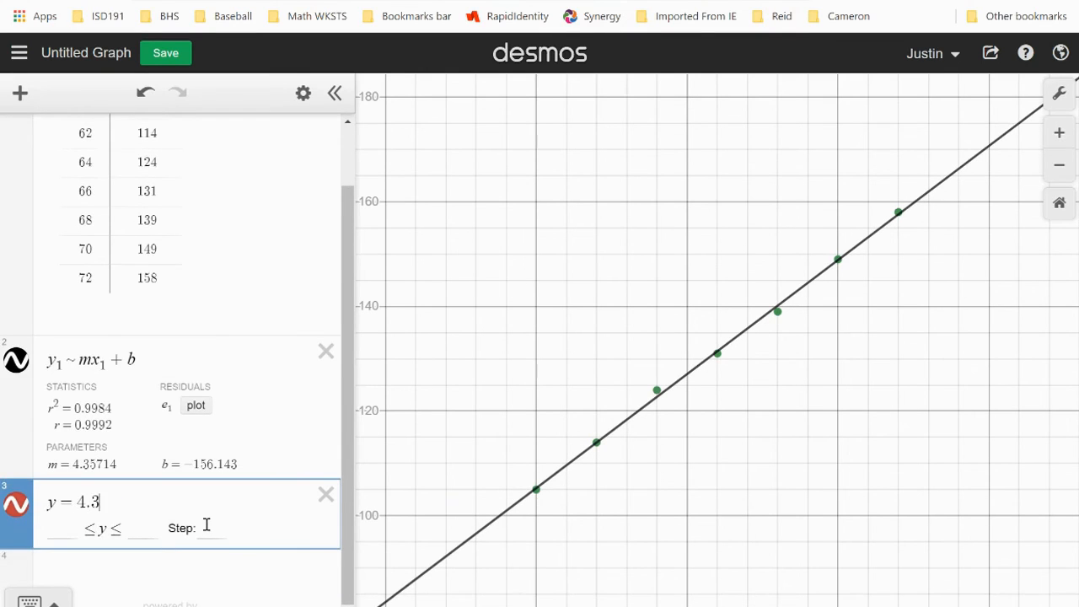
{"action": "type", "text": "5714x "}
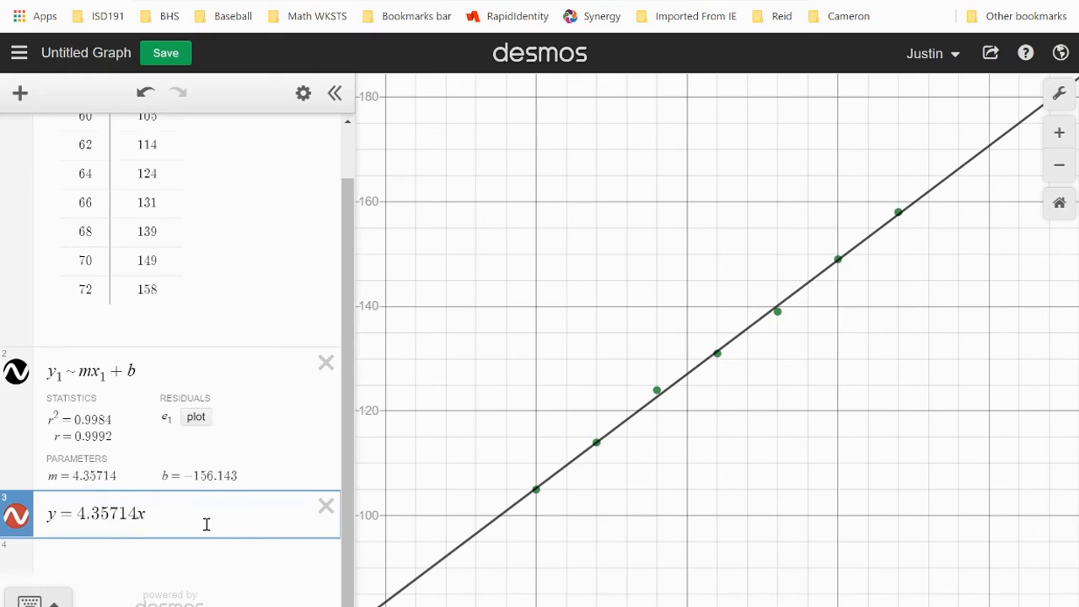
{"action": "type", "text": "+"}
{"action": "type", "text": "-156.143"}
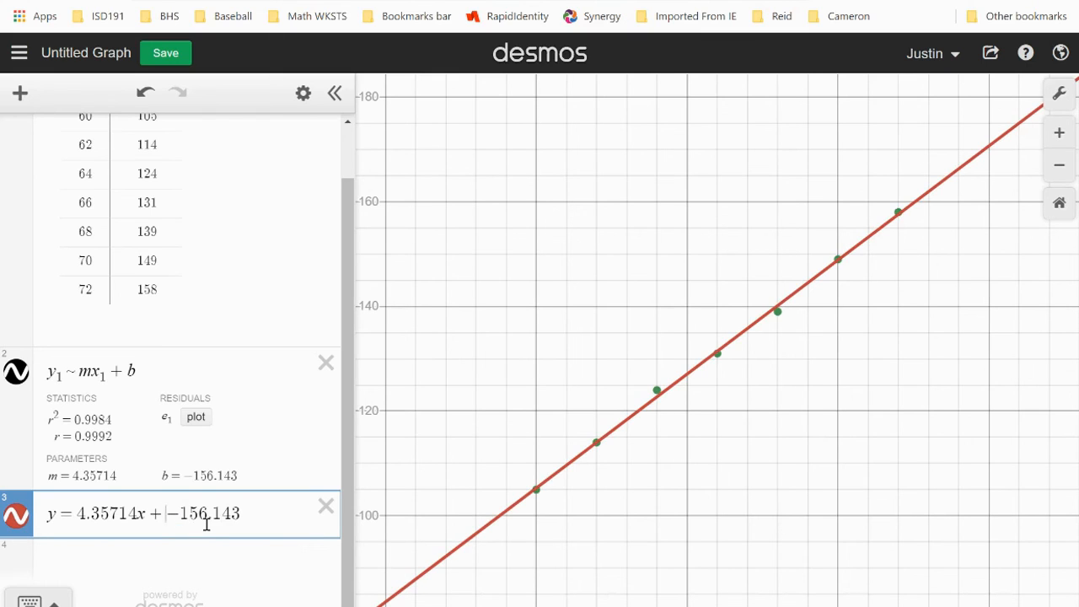
{"action": "key", "text": "BackSpace"}
- Hide the graph of the regression model, and toggle the line of the third expression off and on again
{"action": "left_click", "coordinate": [14, 372]}
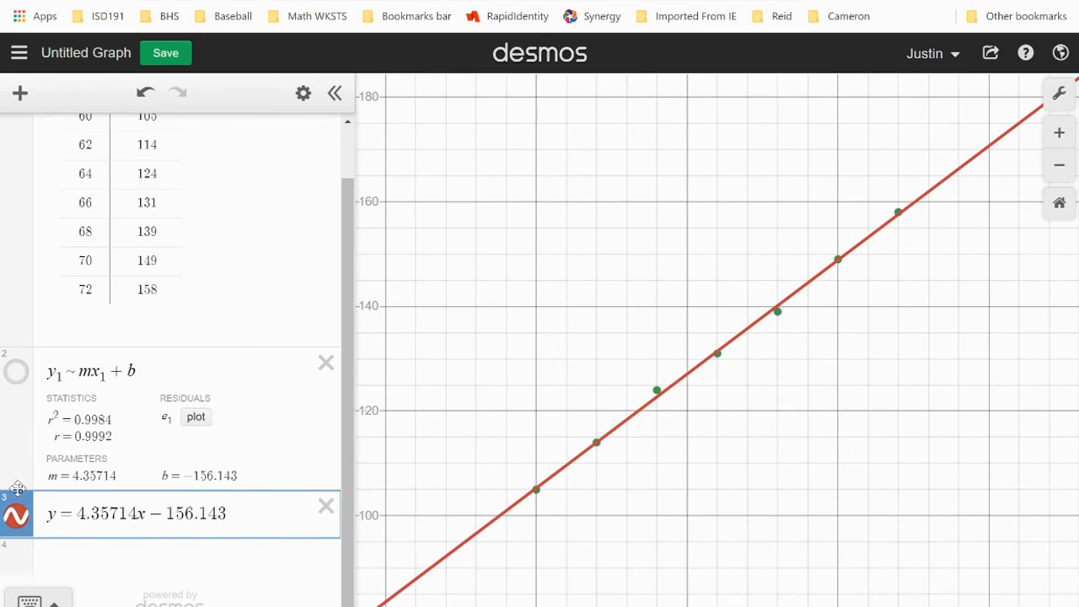
{"action": "left_click", "coordinate": [17, 521]}
{"action": "left_click", "coordinate": [17, 522]}
{"action": "left_click", "coordinate": [17, 523]}
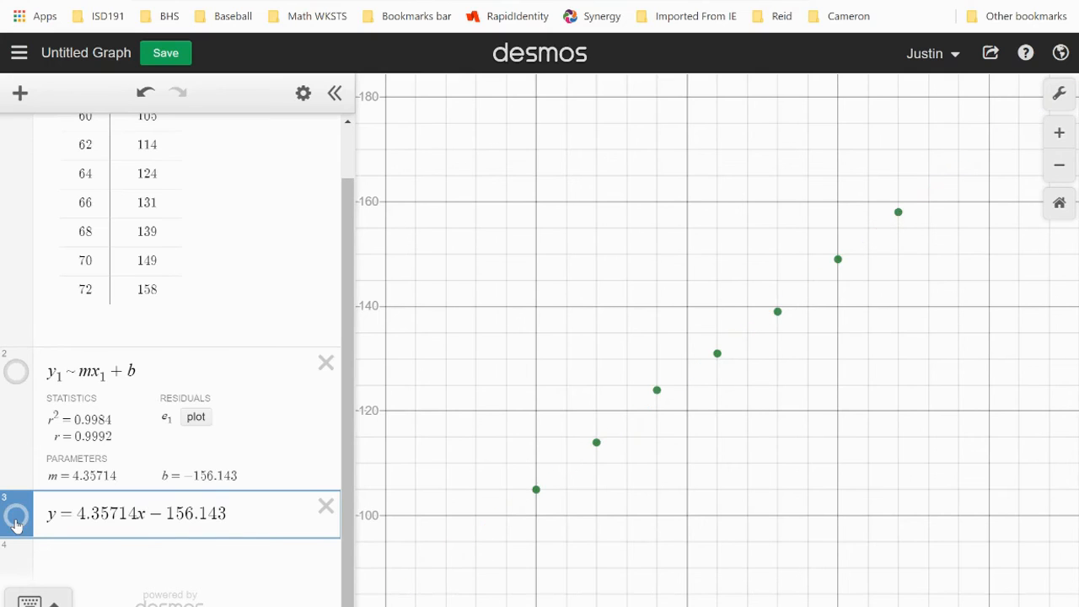
{"action": "left_click", "coordinate": [17, 523]}
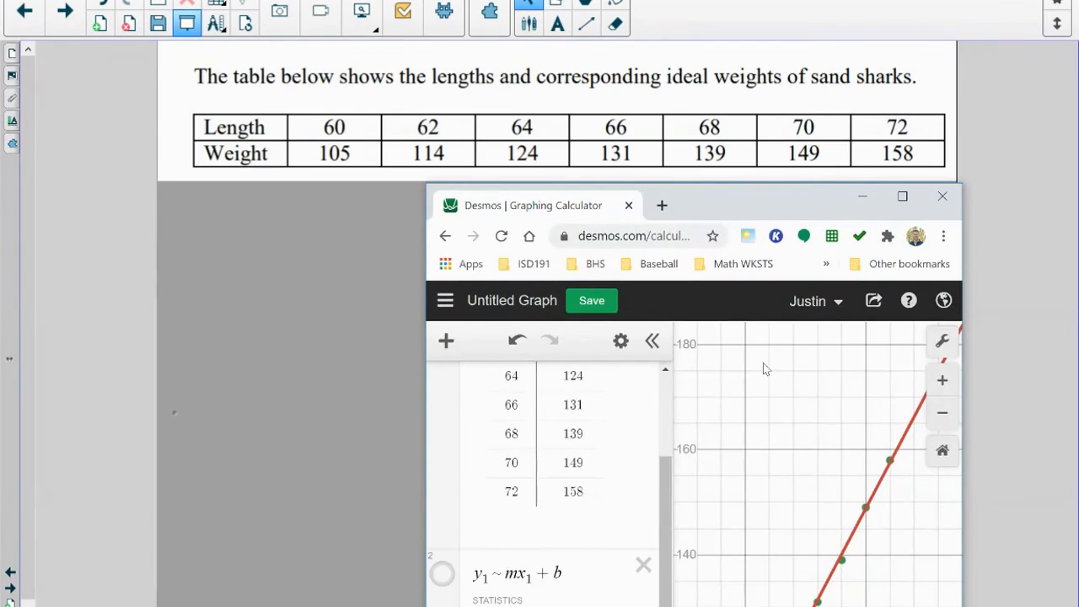
- Switch to the SMART Notebook page and lower the screen shade to uncover the prediction question, Equation line and r-value line
{"action": "left_click", "coordinate": [332, 224]}
{"action": "left_click_drag", "start_coordinate": [333, 224], "coordinate": [342, 335]}
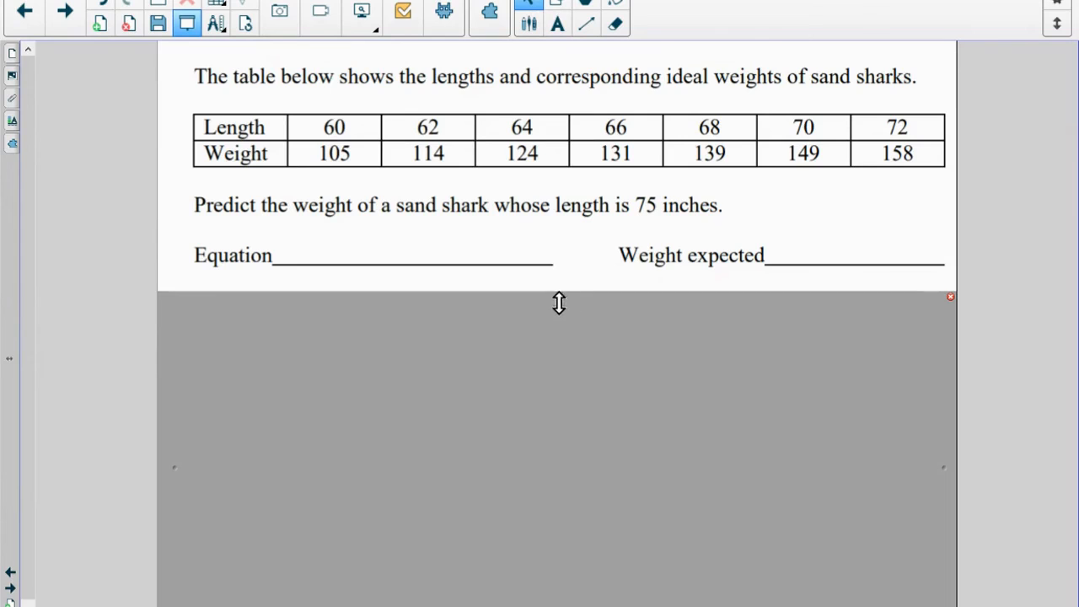
{"action": "left_click_drag", "start_coordinate": [560, 305], "coordinate": [561, 368]}
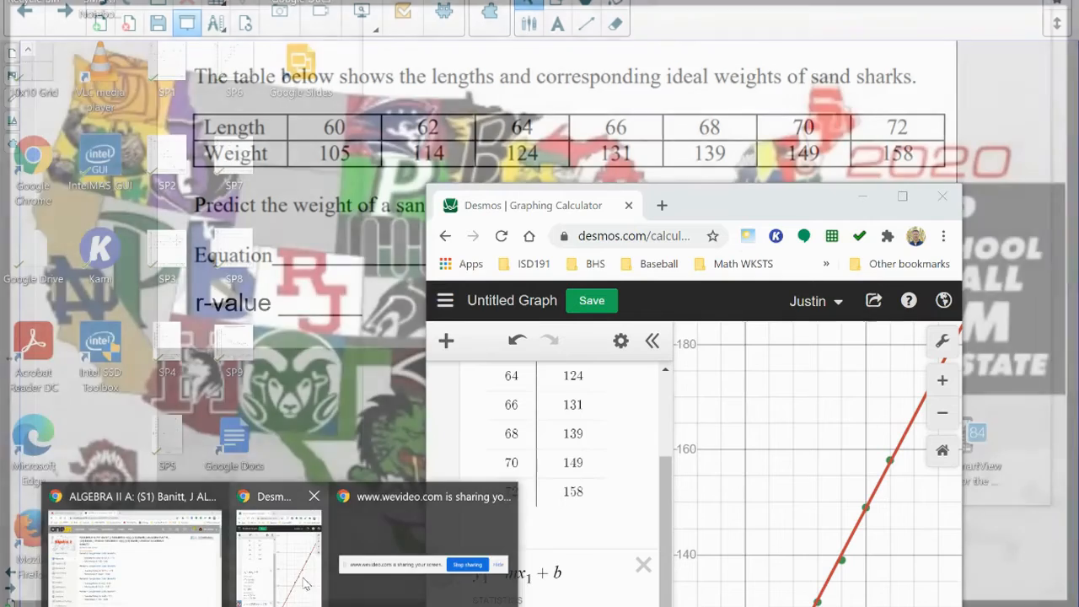
- Switch back to Desmos, maximize it, and arrange the SMART Notebook window beside its expression list
{"action": "left_click", "coordinate": [301, 542]}
{"action": "left_click", "coordinate": [902, 196]}
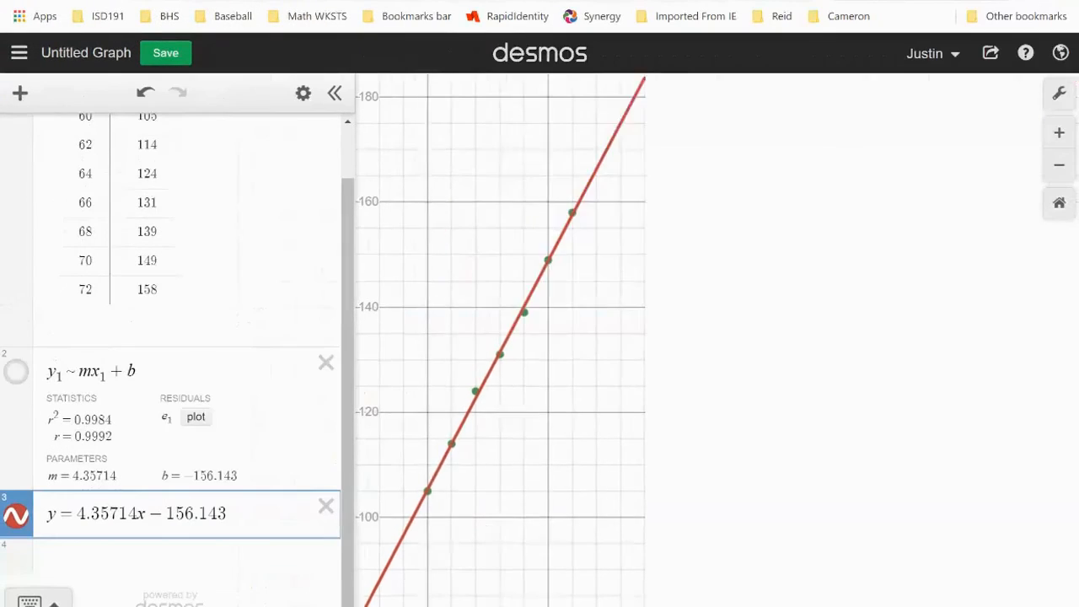
{"action": "key", "text": "super+Down"}
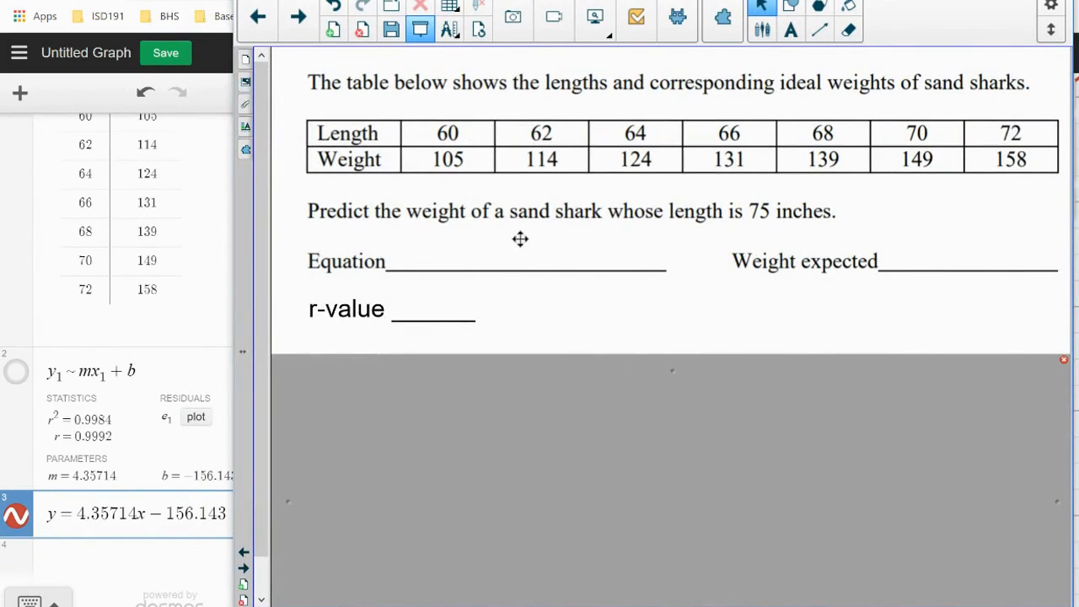
- Add the text y = 4.35714x - 156.143 in the blank area next to the r-value line
{"action": "left_click", "coordinate": [527, 301]}
{"action": "type", "text": "y"}
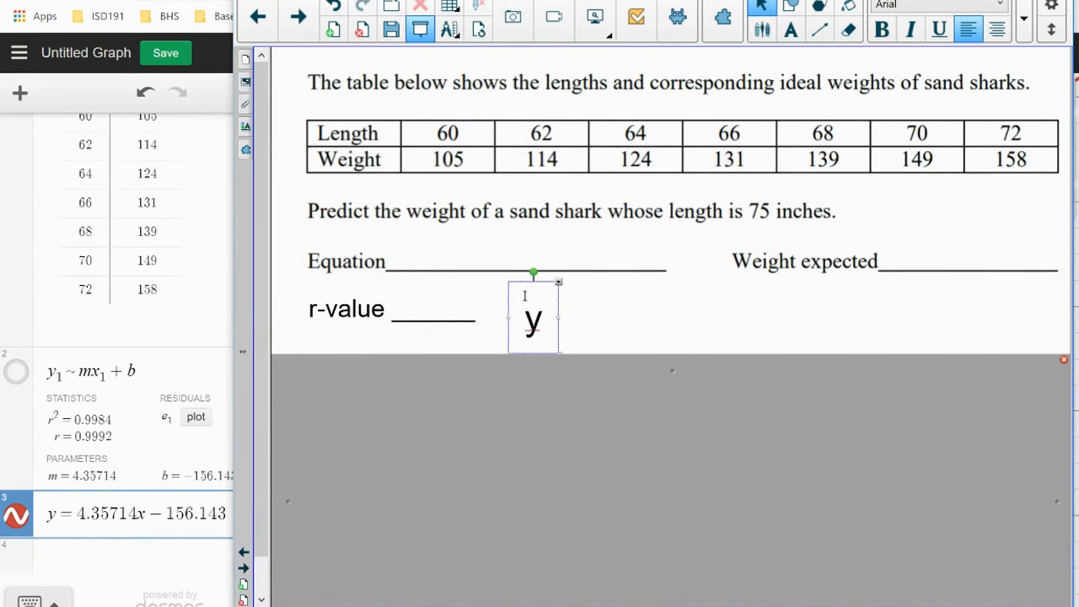
{"action": "type", "text": " = 4.3"}
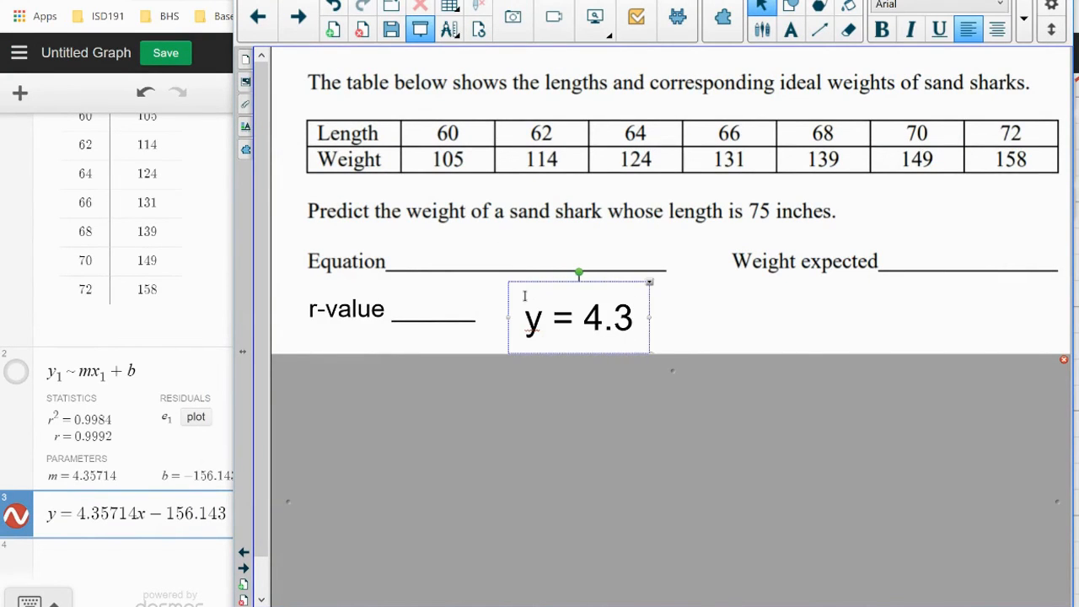
{"action": "type", "text": "5714"}
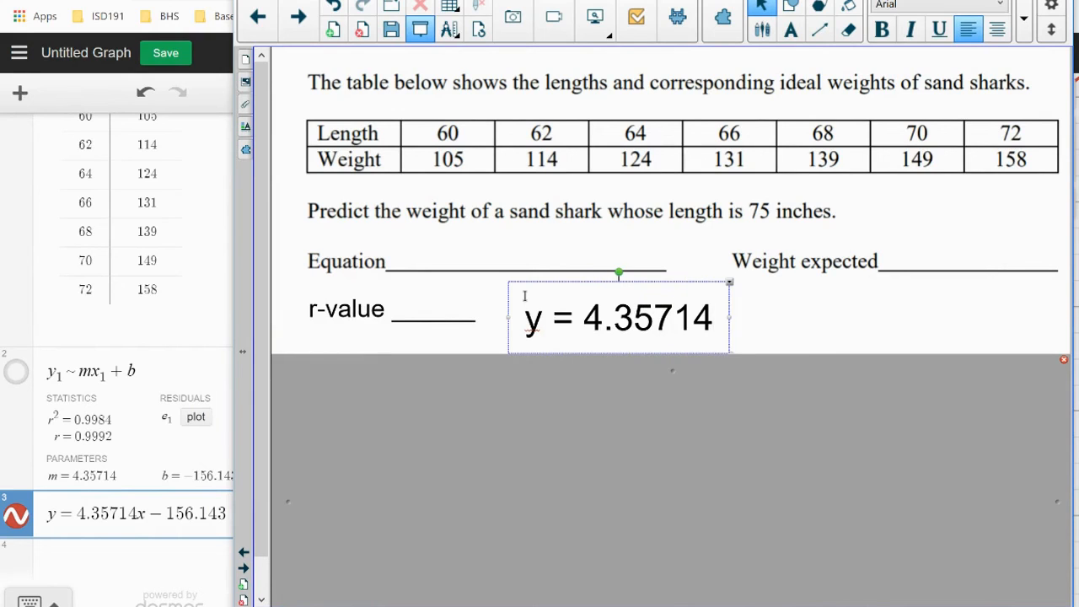
{"action": "type", "text": "x -"}
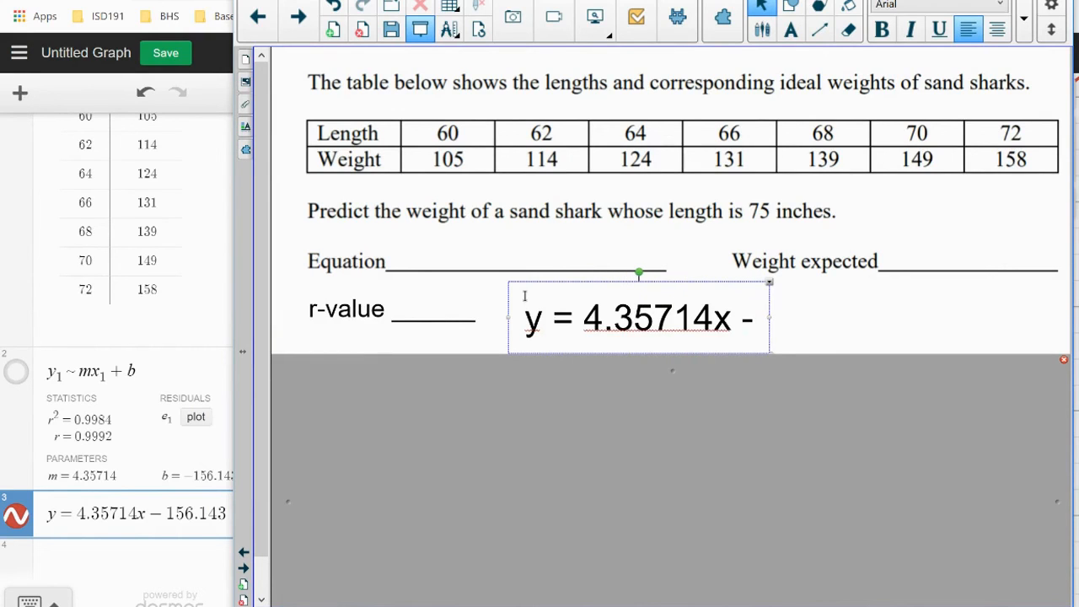
{"action": "type", "text": " 156.143"}
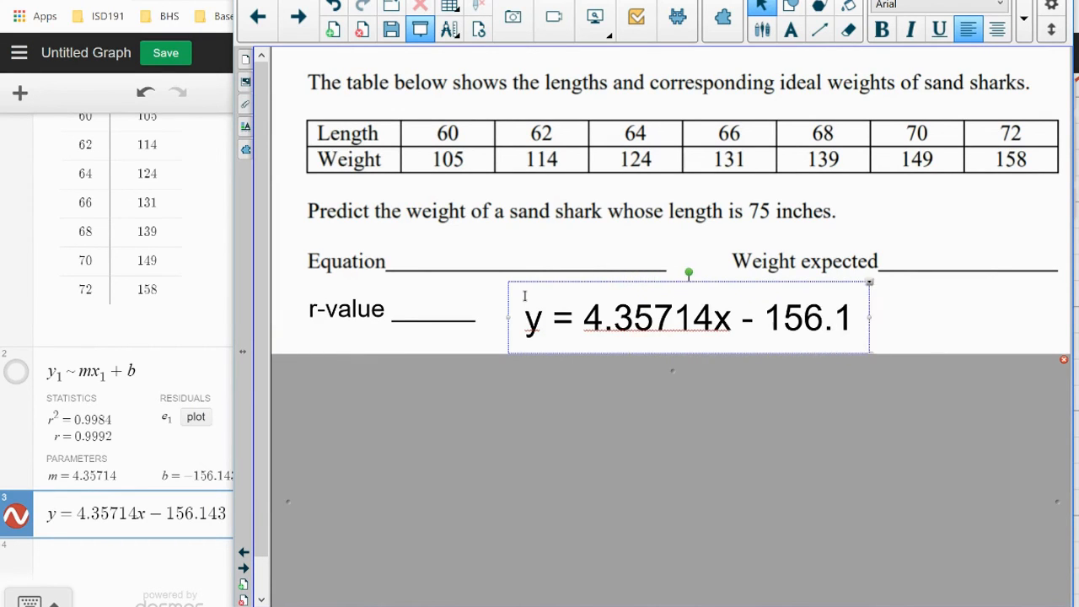
{"action": "left_click", "coordinate": [1007, 301]}
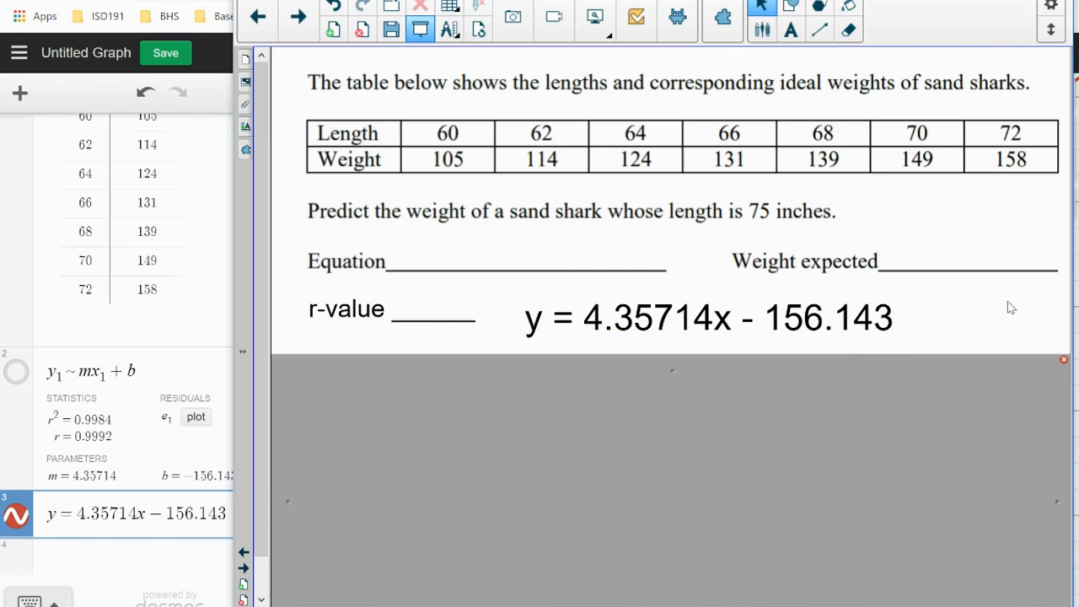
- Lower the screen shade slightly, shrink the equation text and place it on the Equation line
{"action": "left_click", "coordinate": [861, 330]}
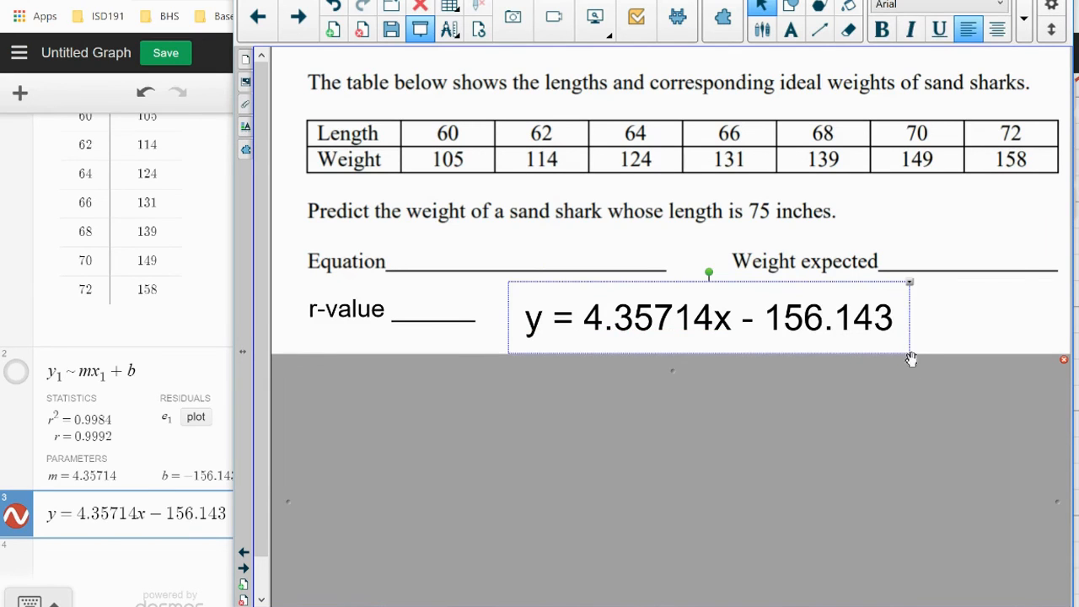
{"action": "left_click_drag", "start_coordinate": [909, 360], "coordinate": [911, 410]}
{"action": "left_click_drag", "start_coordinate": [910, 354], "coordinate": [622, 252]}
{"action": "left_click", "coordinate": [715, 328]}
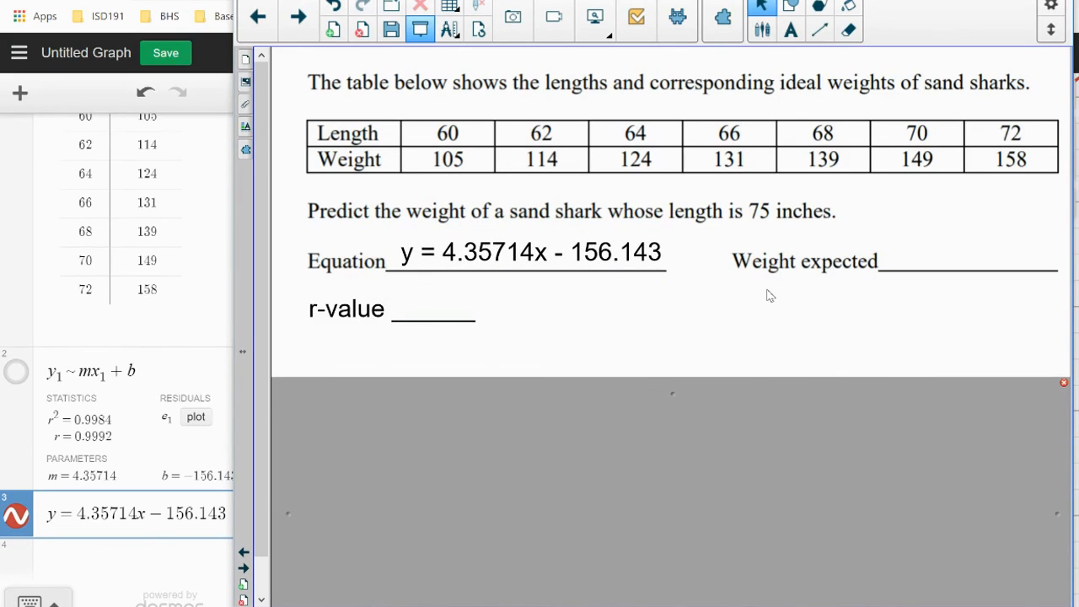
- Add the text r = 0.9992 and place it on the r-value line
{"action": "double_click", "coordinate": [491, 321]}
{"action": "type", "text": "r ="}
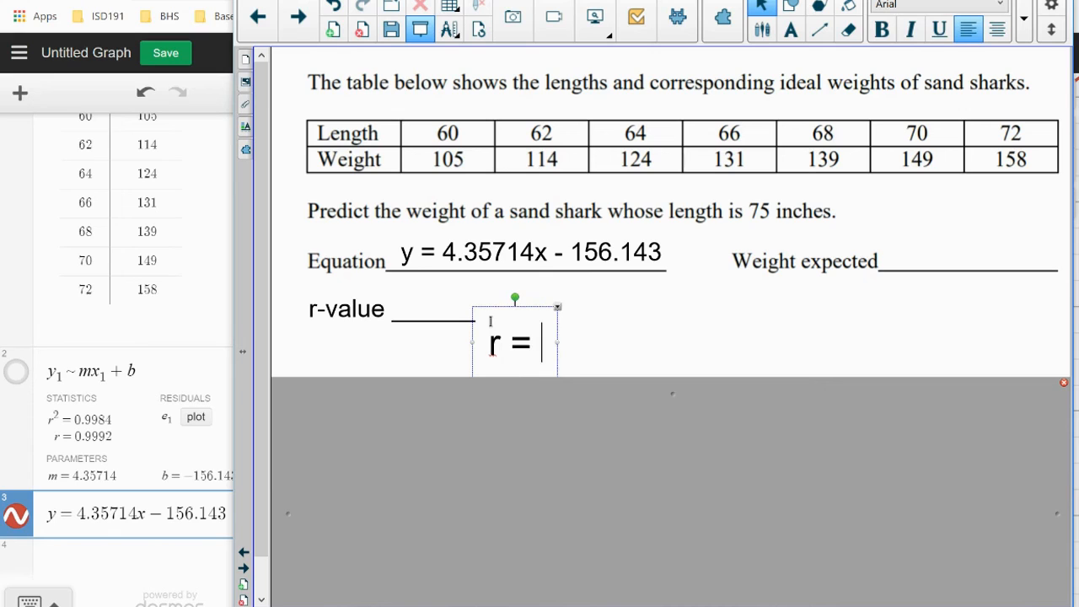
{"action": "type", "text": " 0.99"}
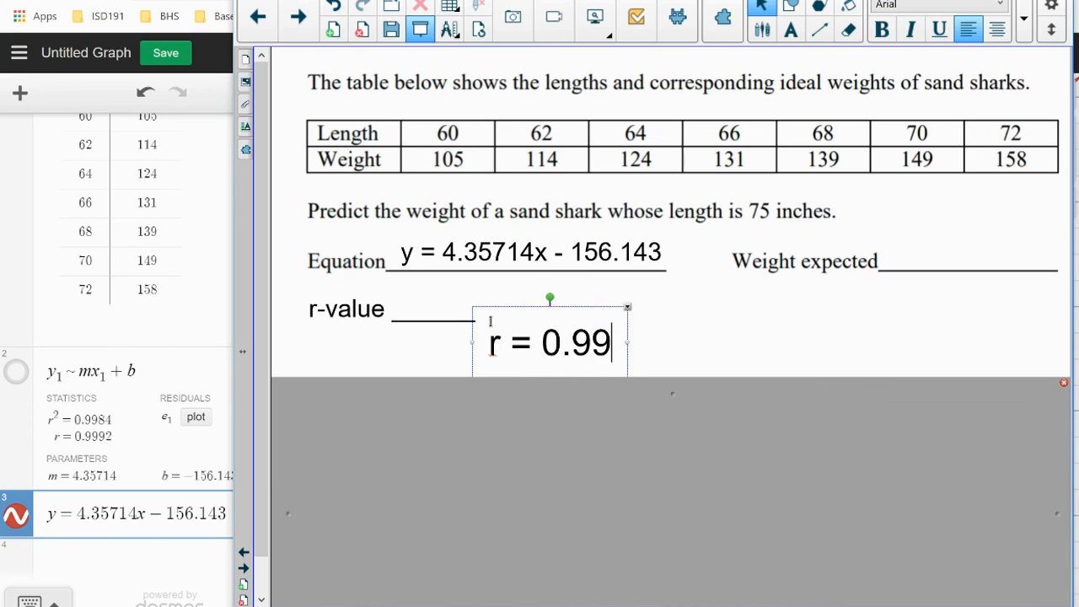
{"action": "type", "text": "92"}
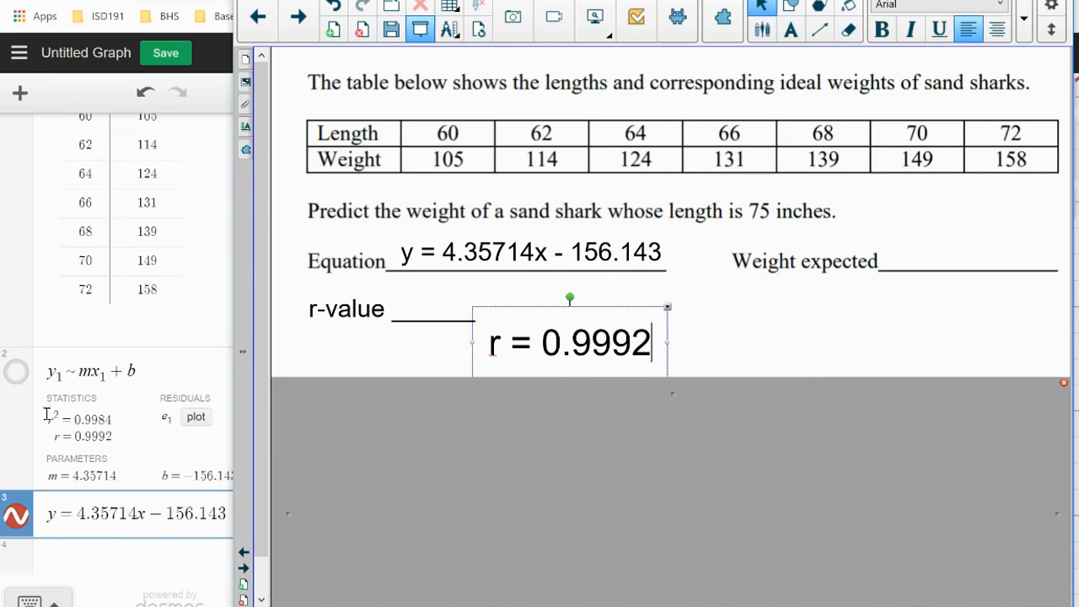
{"action": "left_click", "coordinate": [726, 348]}
{"action": "left_click_drag", "start_coordinate": [621, 343], "coordinate": [517, 298]}
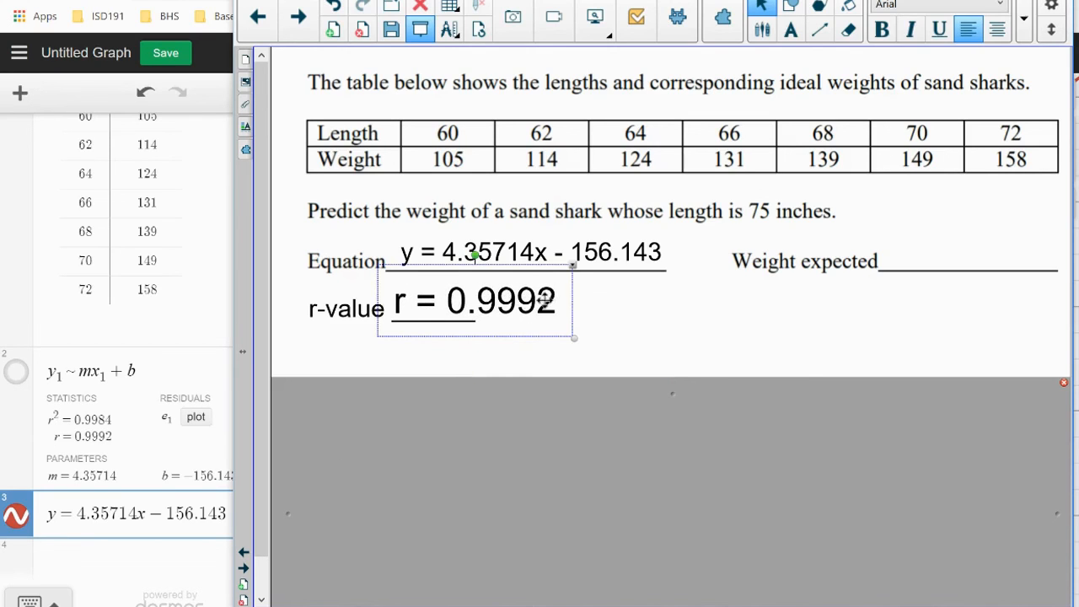
{"action": "left_click", "coordinate": [874, 337]}
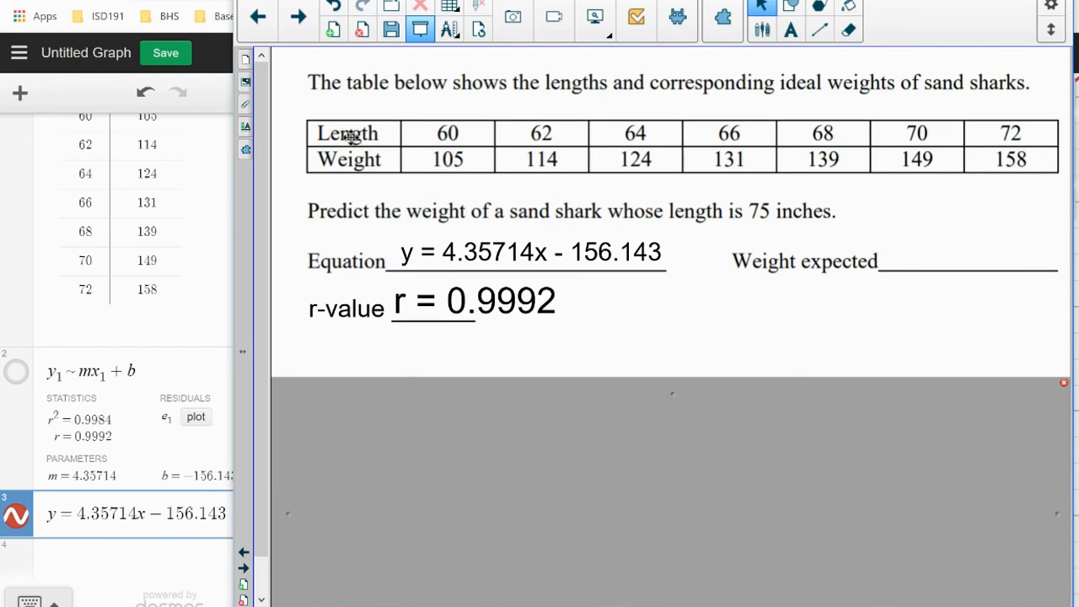
- Copy the equation text, maximize the notebook window and lower the screen shade to the end of the page
{"action": "left_click", "coordinate": [612, 257]}
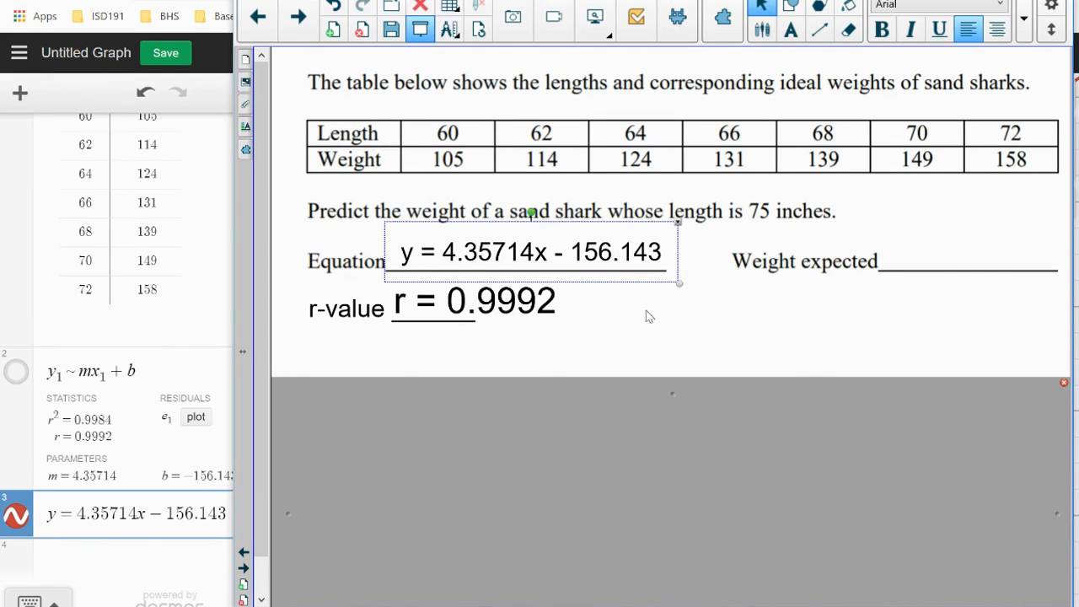
{"action": "left_click", "coordinate": [664, 362]}
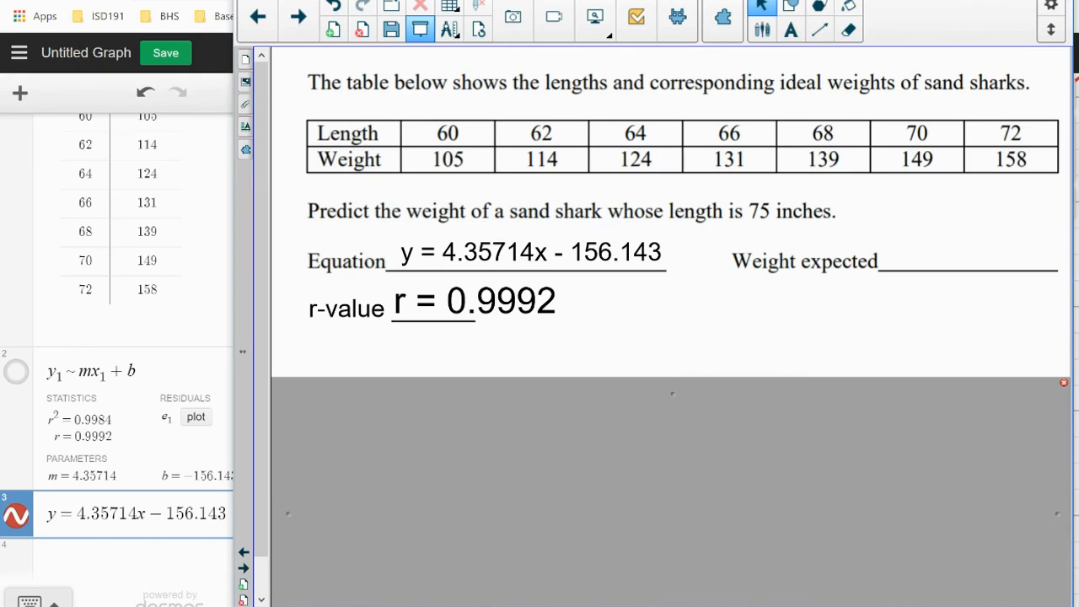
{"action": "left_click", "coordinate": [1014, 0]}
{"action": "left_click_drag", "start_coordinate": [562, 392], "coordinate": [576, 606]}
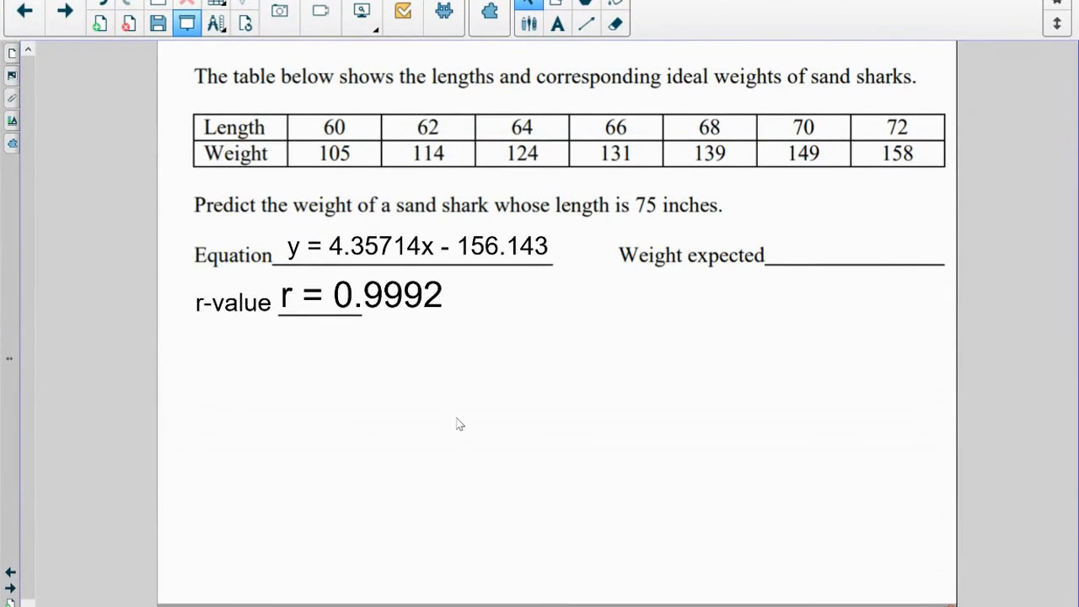
- Paste a copy of the regression equation into the blank area below the r-value line and enlarge it
{"action": "key", "text": "ctrl+v"}
{"action": "left_click_drag", "start_coordinate": [306, 100], "coordinate": [449, 364]}
{"action": "left_click_drag", "start_coordinate": [600, 386], "coordinate": [717, 431]}
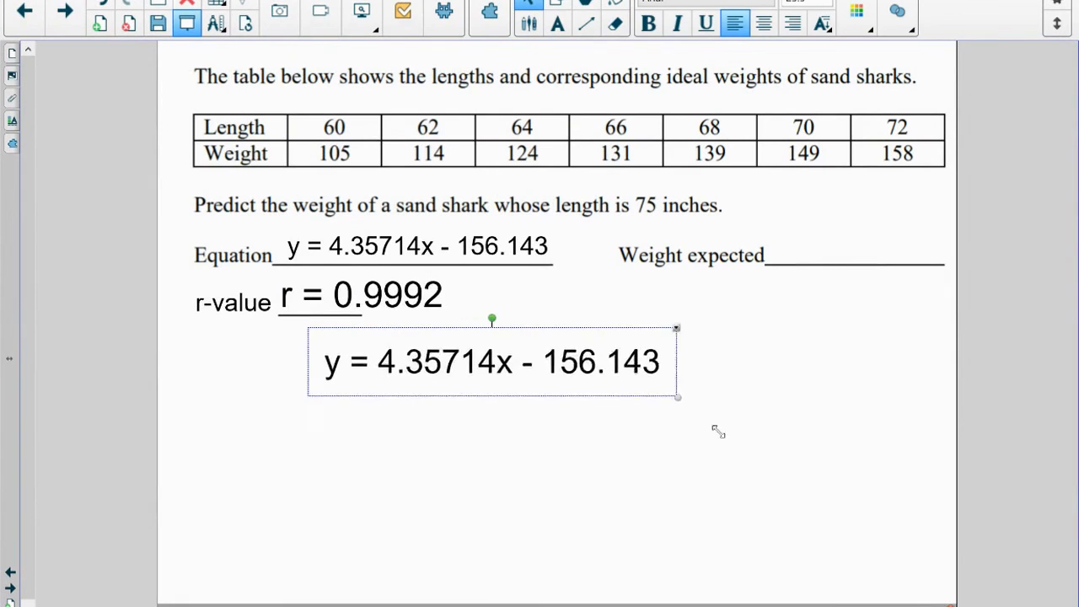
- Replace the x in the enlarged equation with (75) so it reads y = 4.35714(75) - 156.143
{"action": "left_click", "coordinate": [560, 368]}
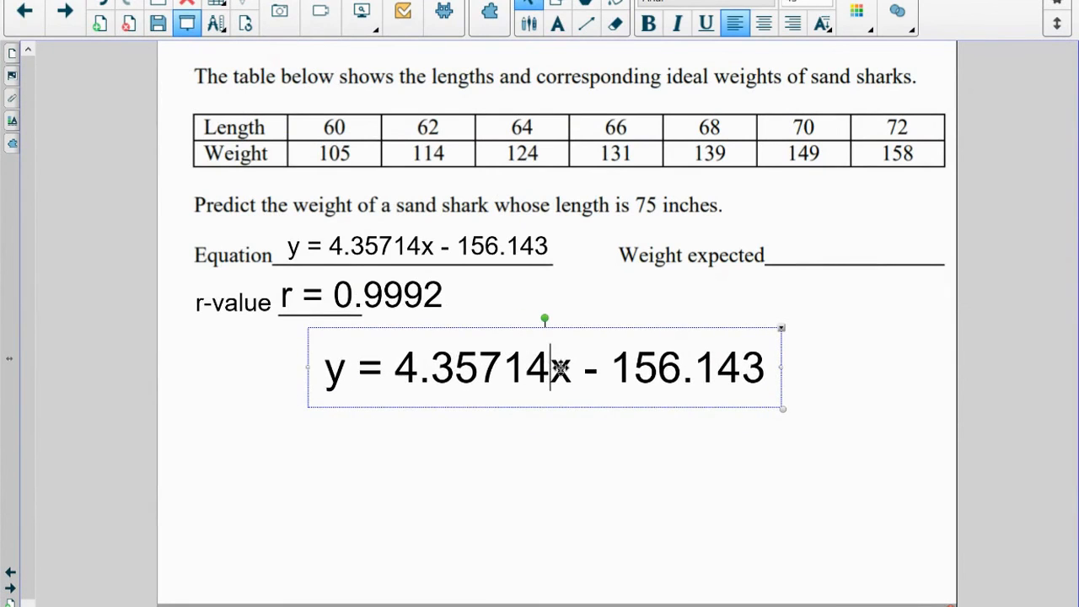
{"action": "key", "text": "Delete"}
{"action": "type", "text": "(75)"}
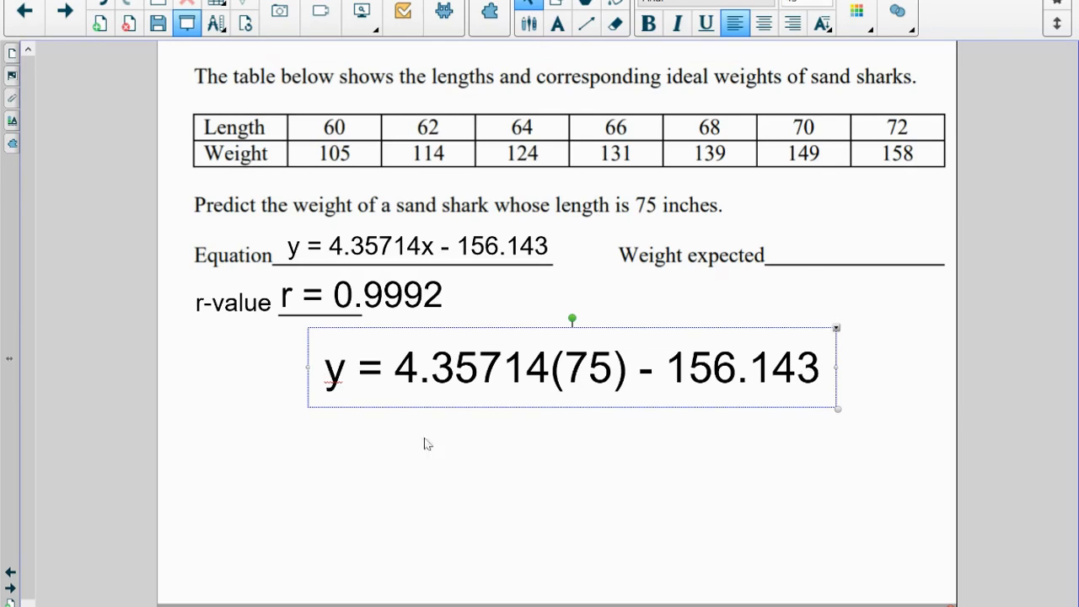
{"action": "left_click", "coordinate": [570, 508]}
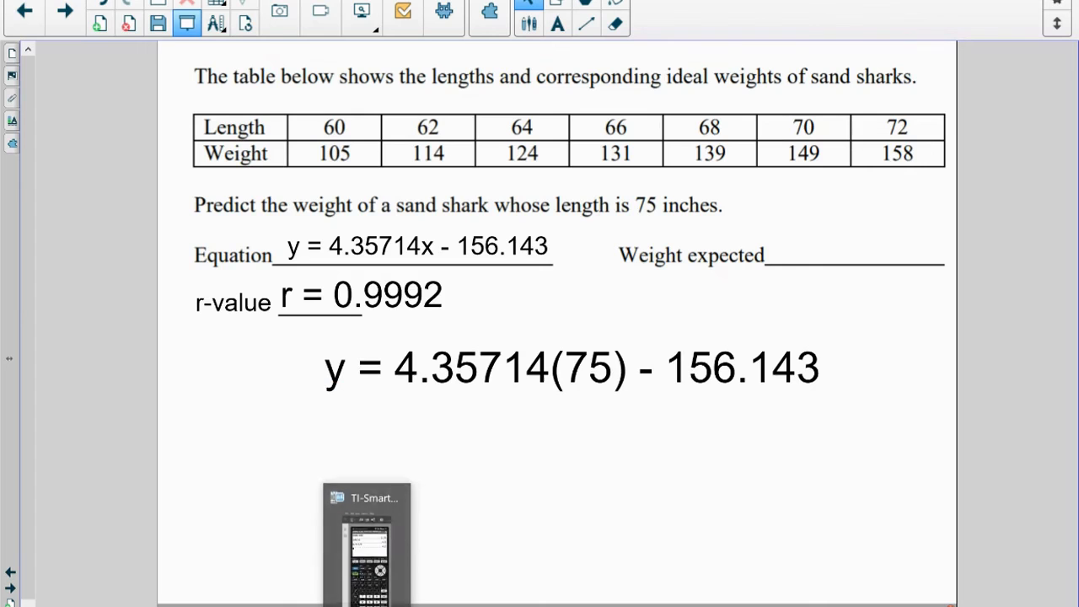
- Switch to the Desmos graphing calculator, restore and narrow its window to compare with the notebook, and maximize it again
{"action": "mouse_move", "coordinate": [320, 604]}
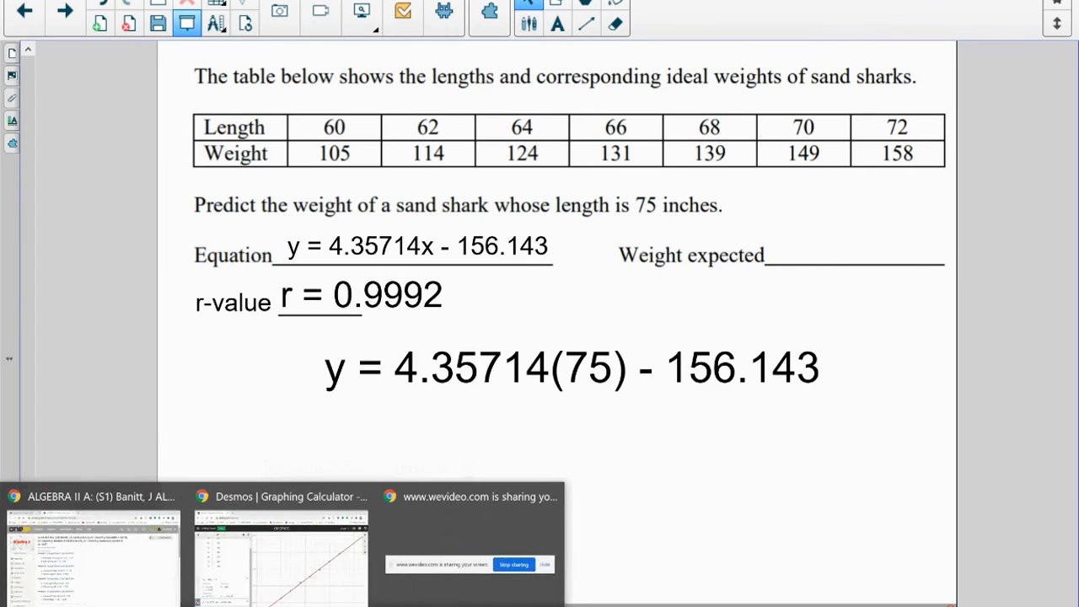
{"action": "left_click", "coordinate": [283, 585]}
{"action": "key", "text": "super+Down"}
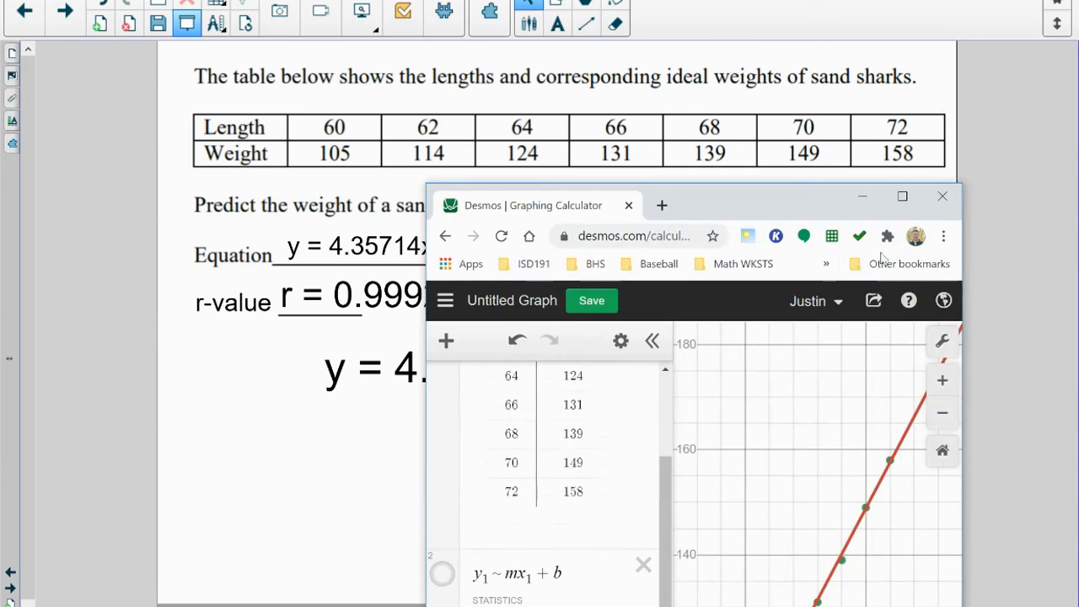
{"action": "left_click_drag", "start_coordinate": [800, 189], "coordinate": [390, 0]}
{"action": "scroll", "coordinate": [161, 408], "scroll_direction": "down", "scroll_amount": 1}
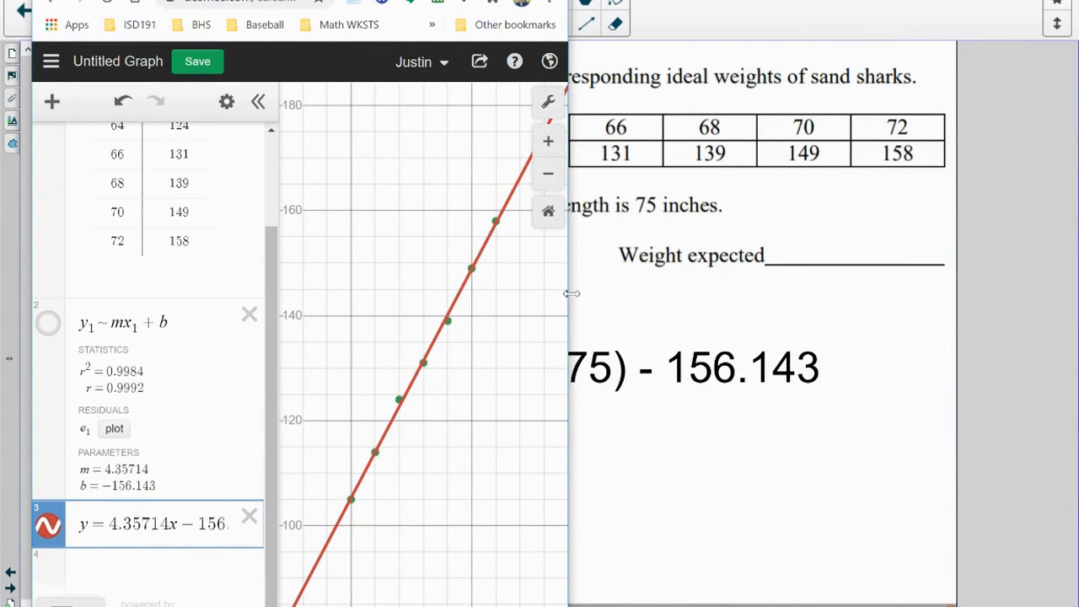
{"action": "left_click_drag", "start_coordinate": [572, 294], "coordinate": [419, 300]}
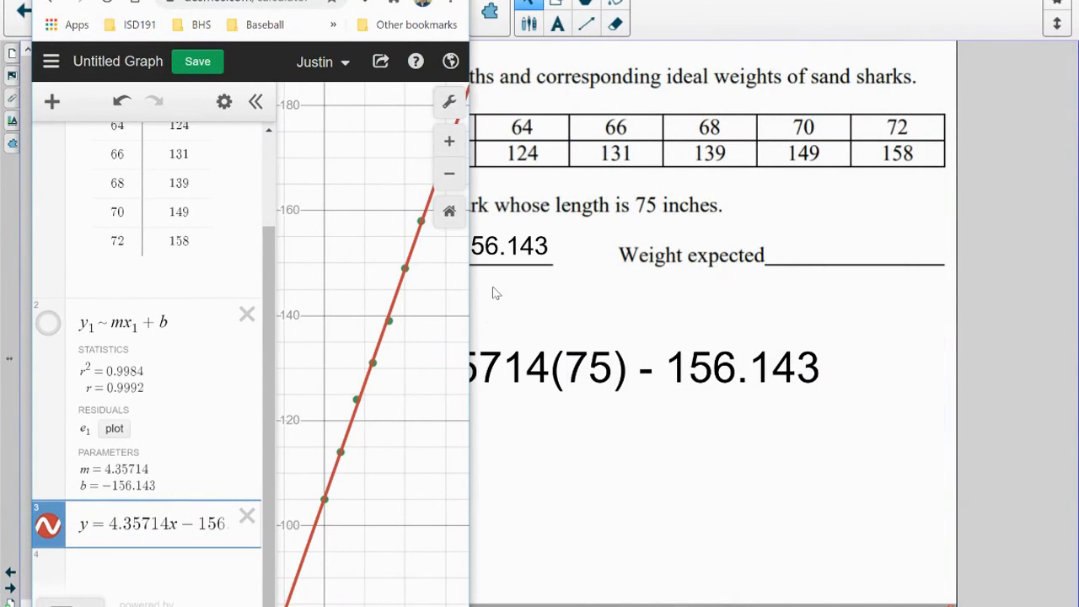
{"action": "left_click_drag", "start_coordinate": [252, 21], "coordinate": [298, 0]}
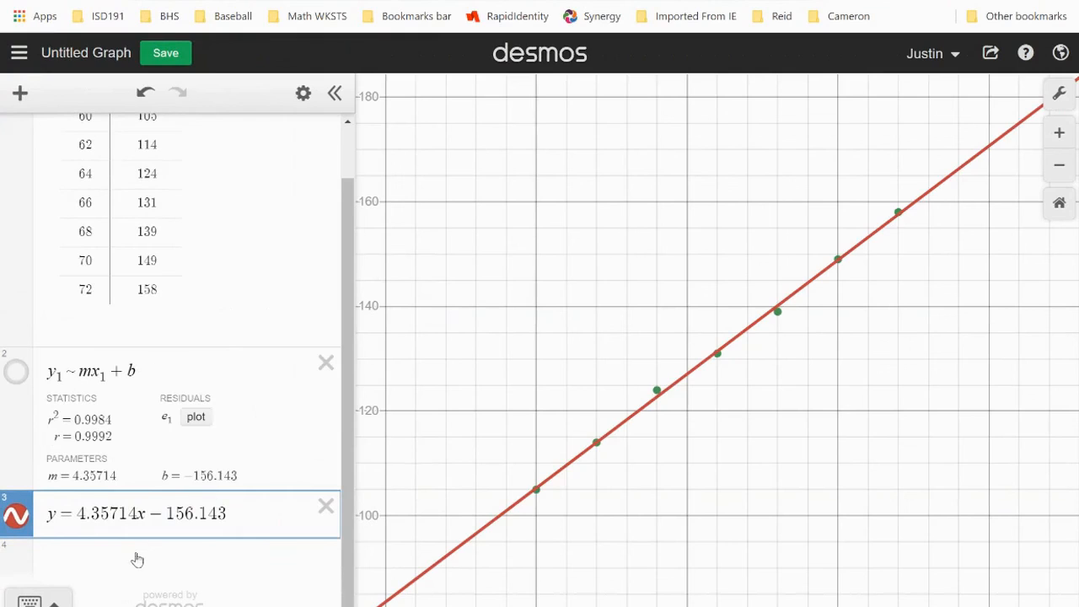
- Evaluate 4.35714(75)-156.143 in a new expression line below the regression equation and review the data table
{"action": "left_click", "coordinate": [149, 562]}
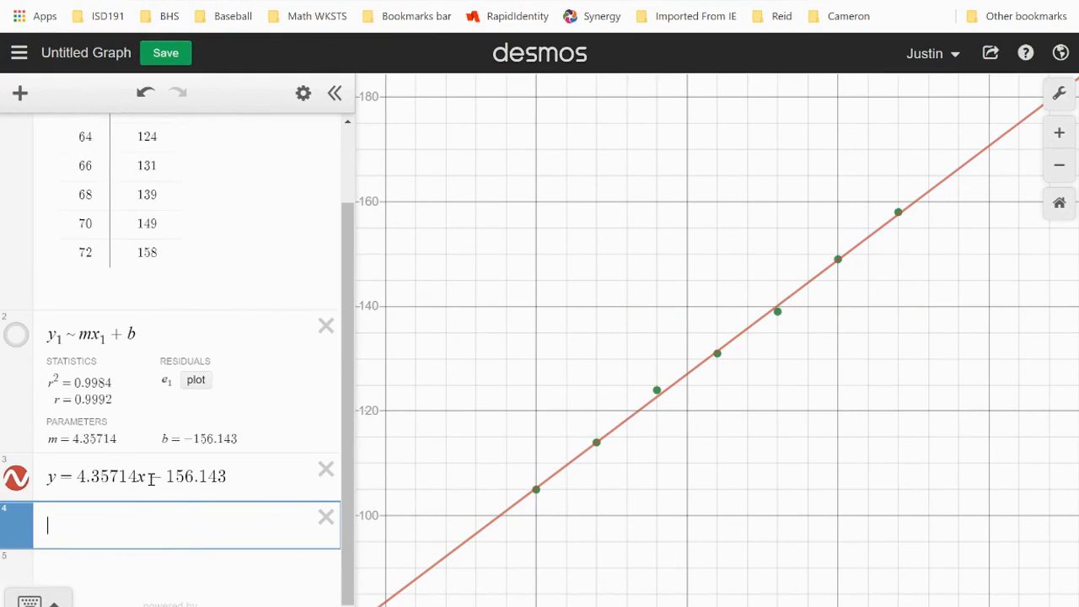
{"action": "type", "text": "4.35714"}
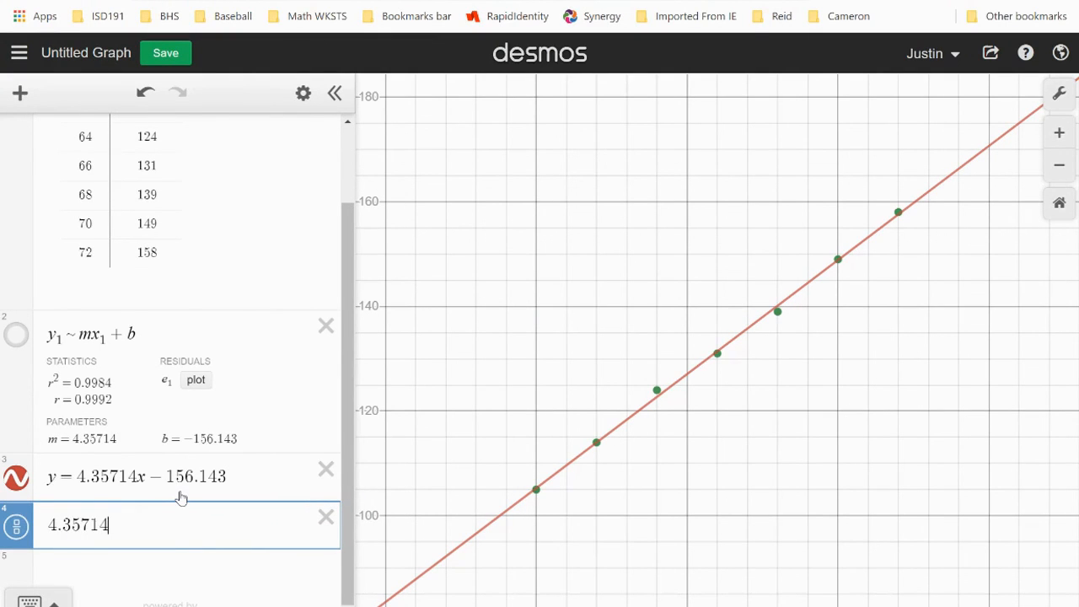
{"action": "type", "text": "("}
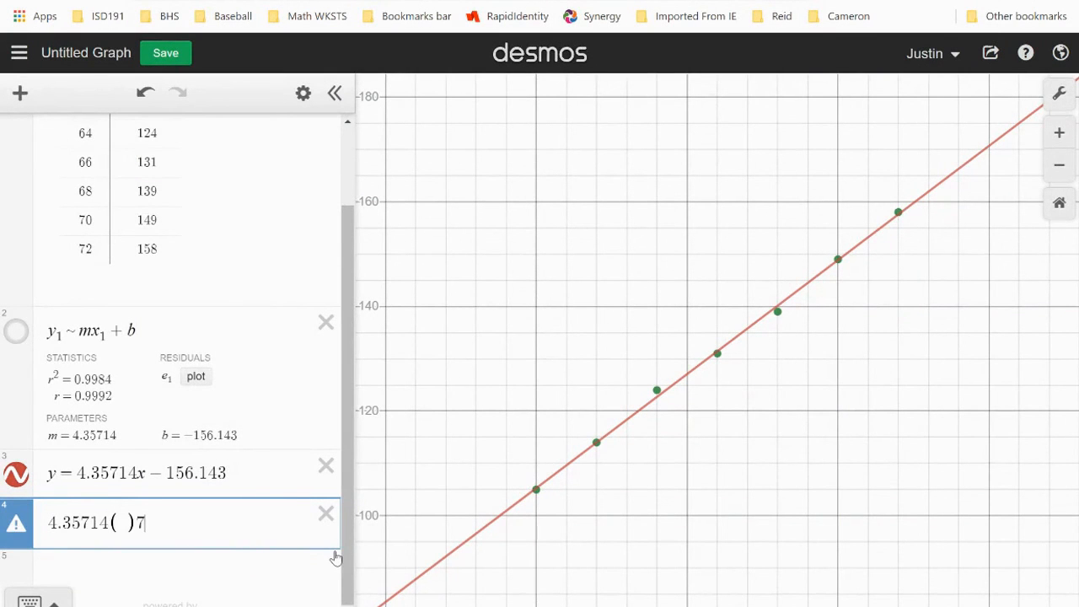
{"action": "type", "text": "75)"}
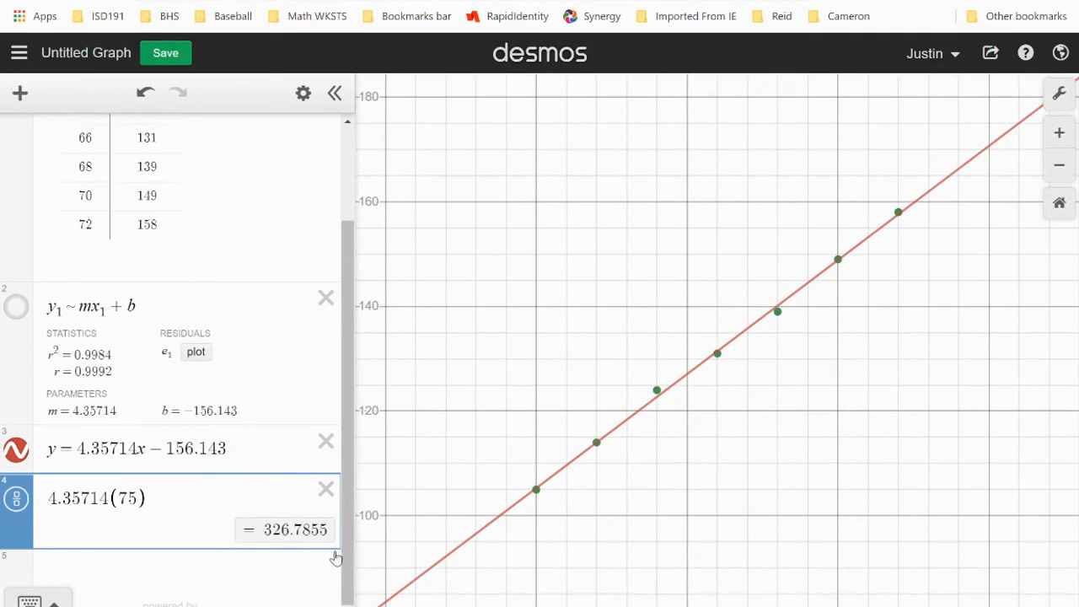
{"action": "type", "text": "-15"}
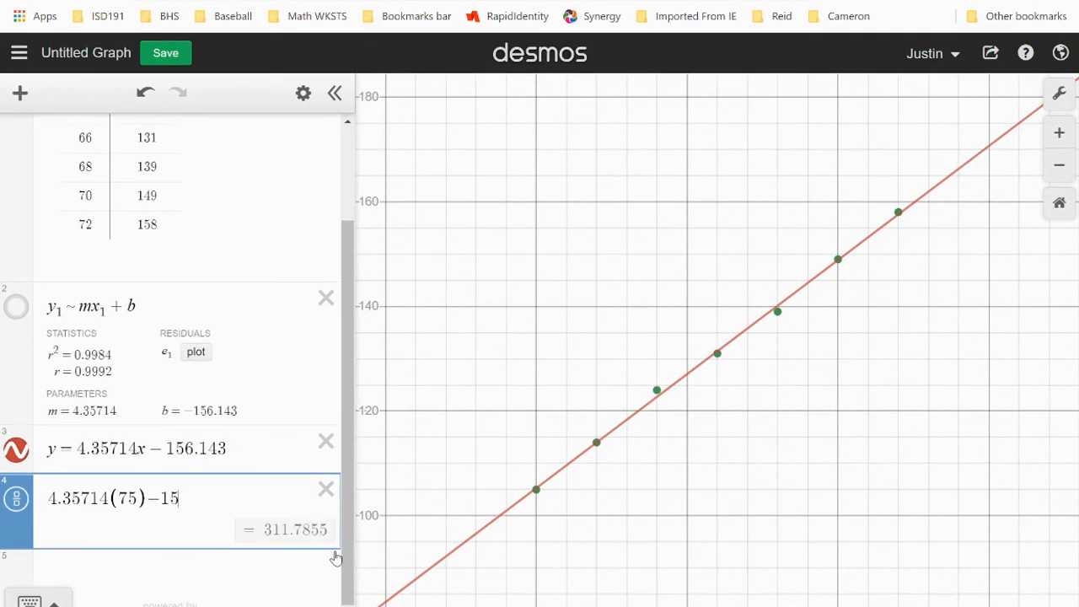
{"action": "type", "text": "6.143"}
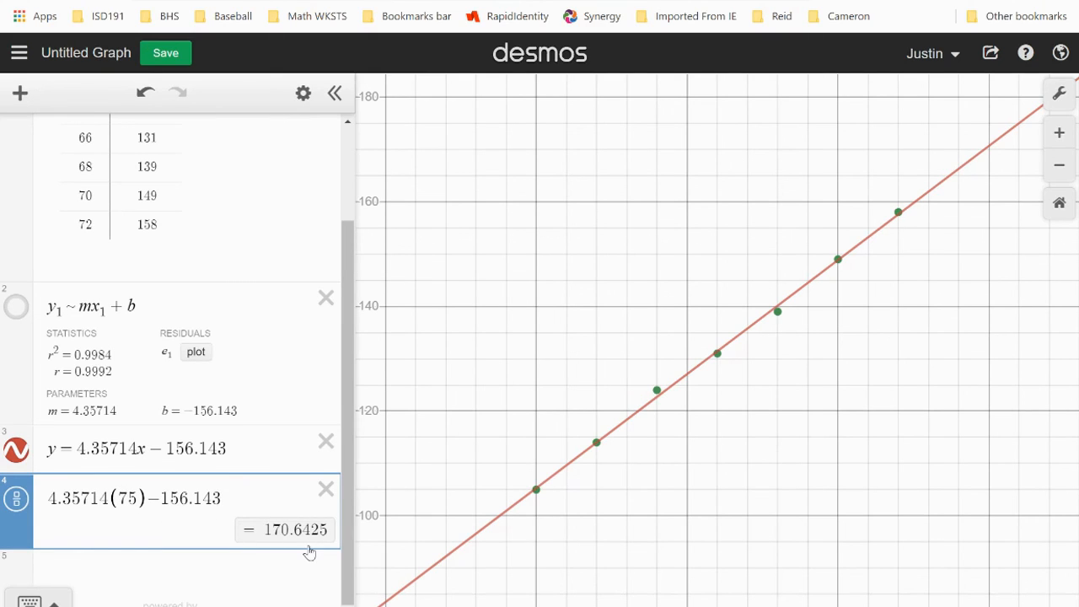
{"action": "scroll", "coordinate": [148, 335], "scroll_direction": "up", "scroll_amount": 3}
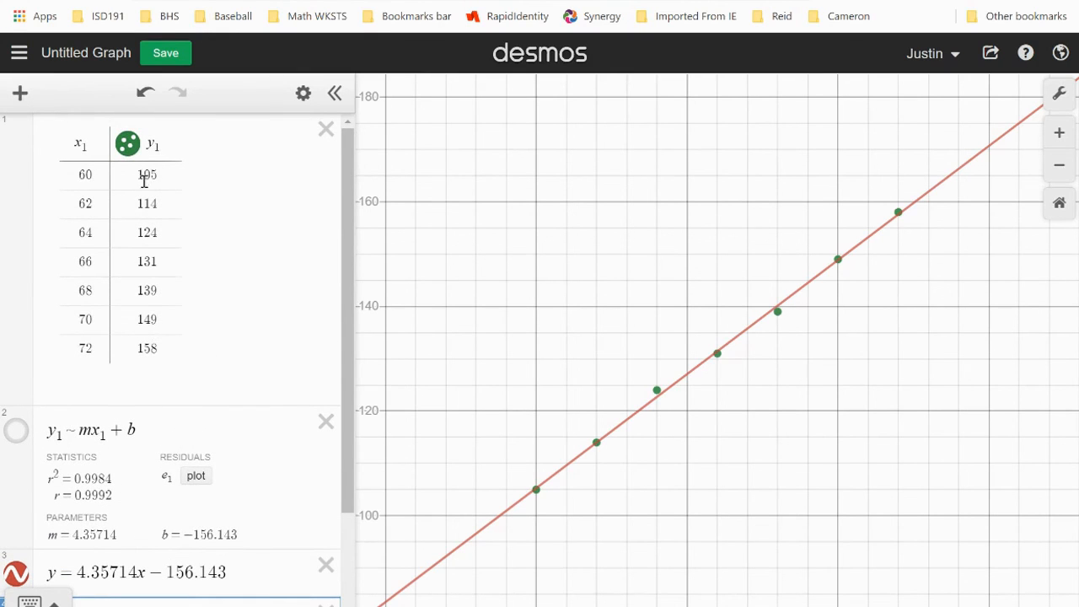
{"action": "scroll", "coordinate": [156, 360], "scroll_direction": "down", "scroll_amount": 3}
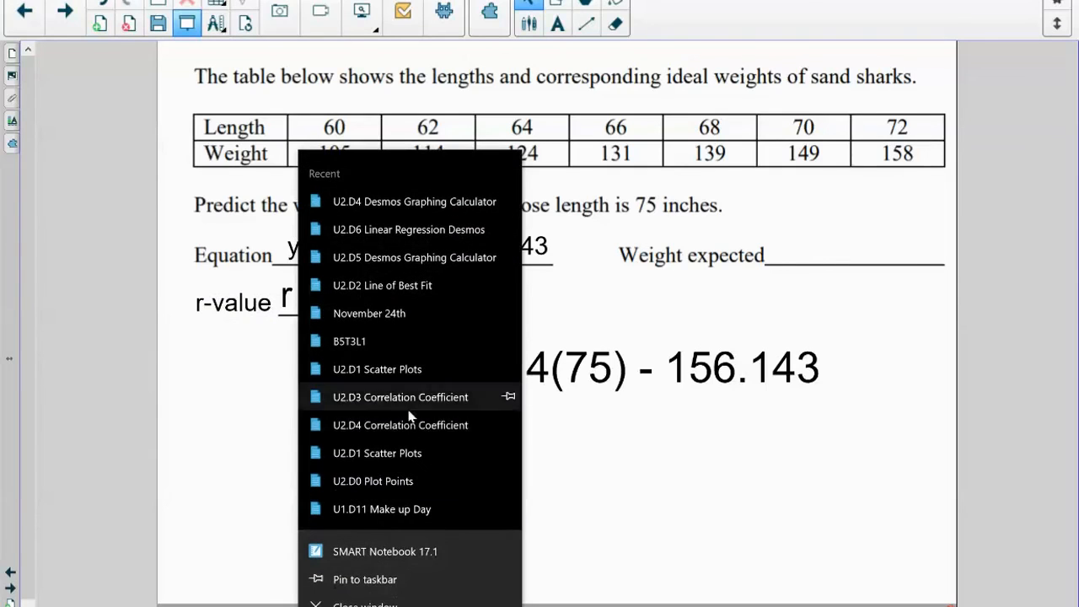
- Dismiss the recent-files list over the notebook and return to Desmos to read the result for 75 inches
{"action": "left_click", "coordinate": [627, 509]}
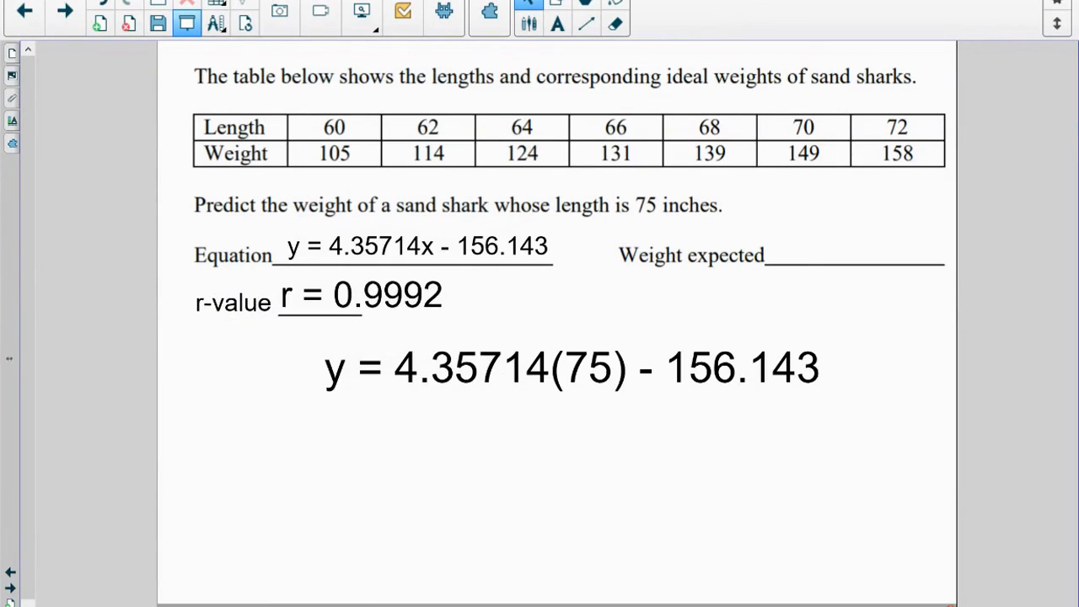
{"action": "mouse_move", "coordinate": [270, 605]}
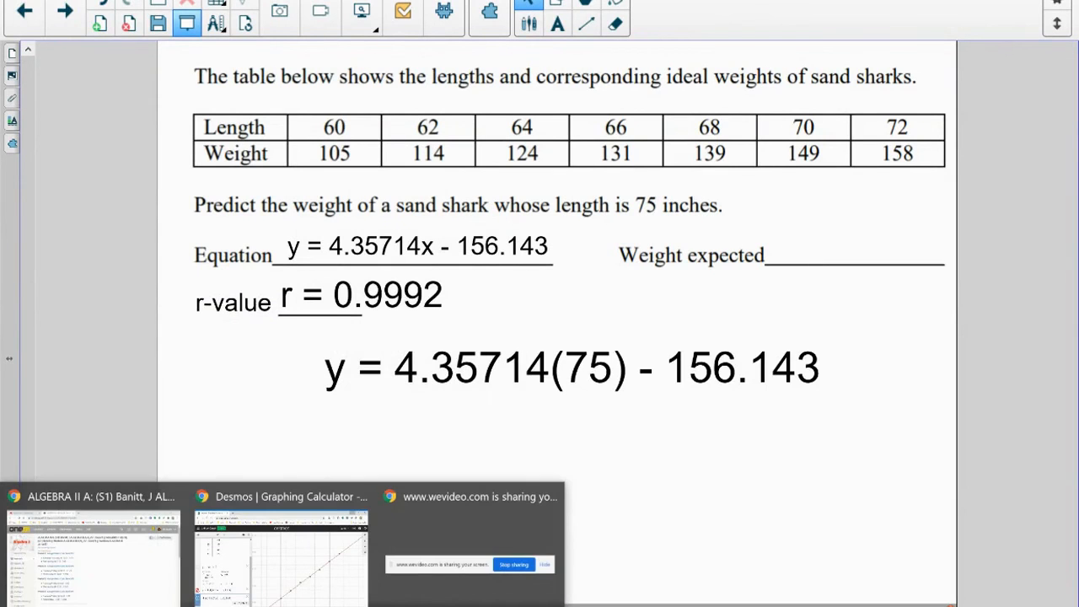
{"action": "left_click", "coordinate": [293, 582]}
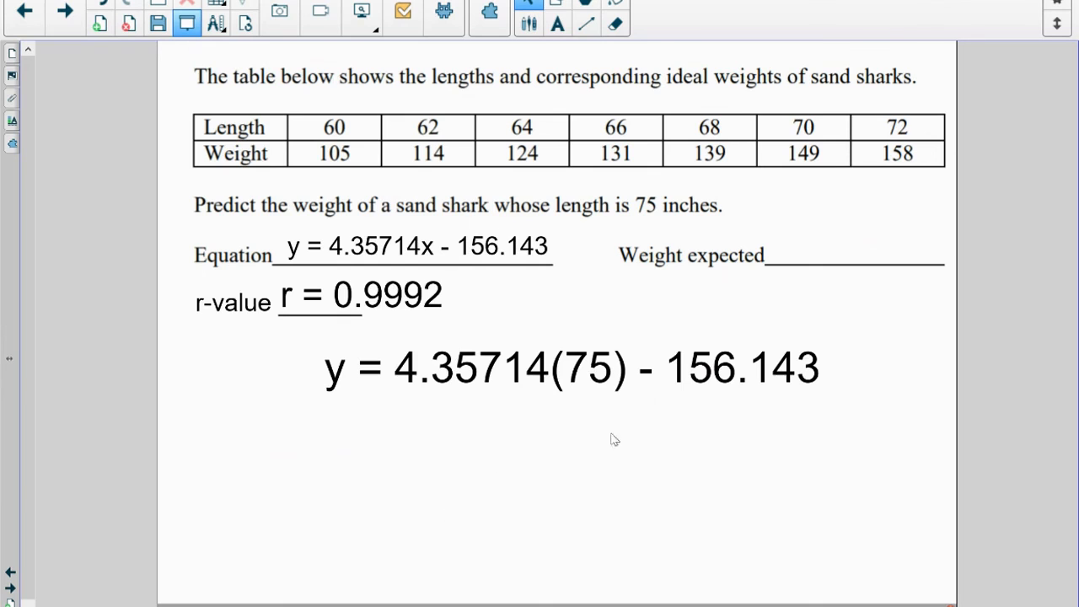
- In the notebook, add the text 171 for the expected weight and position it just above the Weight expected line
{"action": "left_click", "coordinate": [807, 238]}
{"action": "type", "text": "171"}
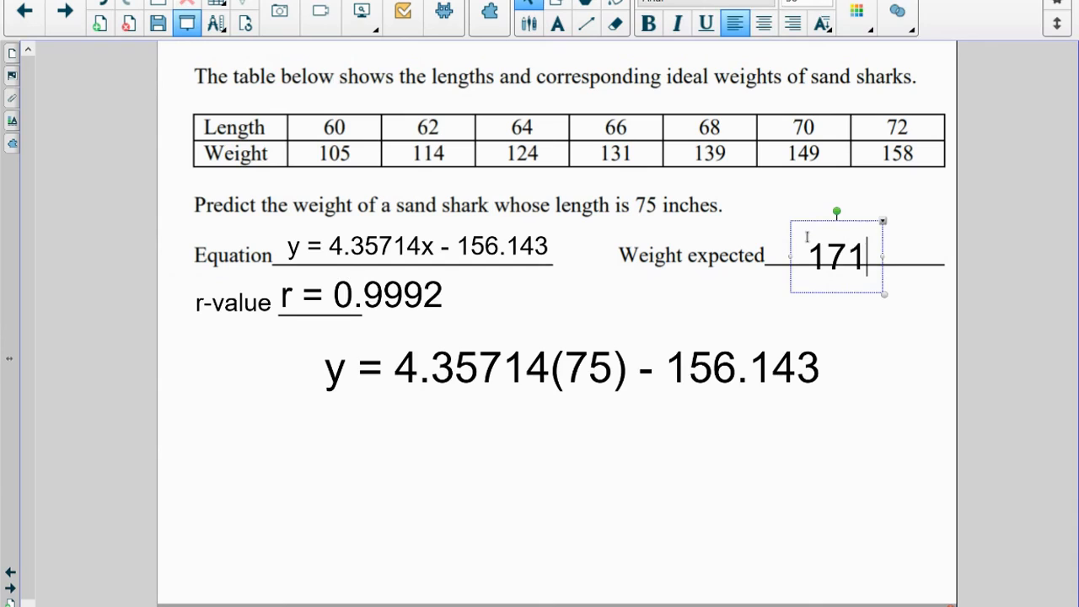
{"action": "key", "text": "BackSpace"}
{"action": "left_click", "coordinate": [843, 329]}
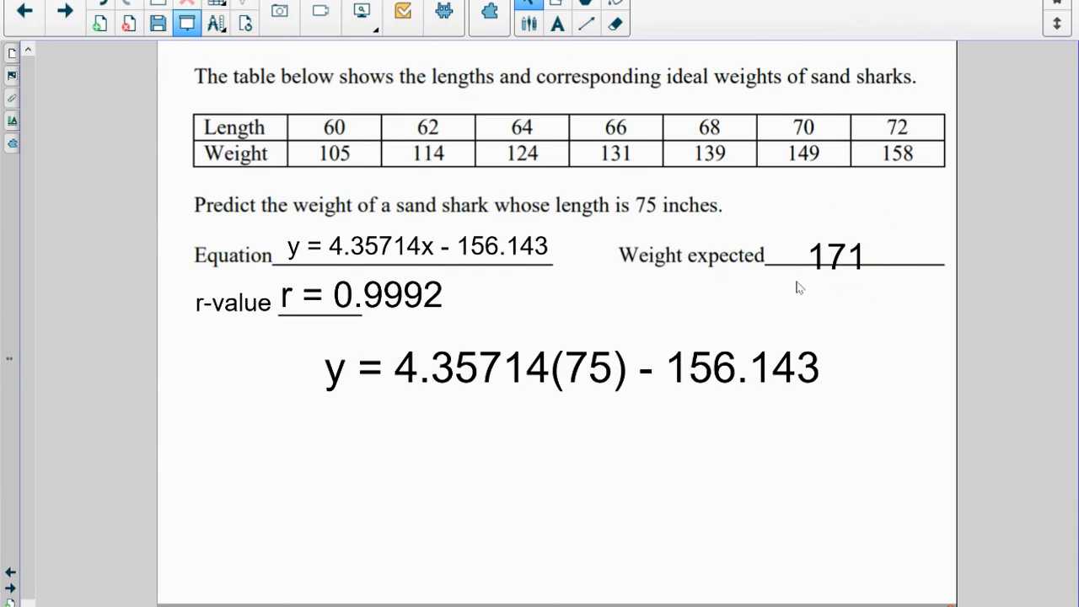
{"action": "left_click_drag", "start_coordinate": [843, 255], "coordinate": [847, 242]}
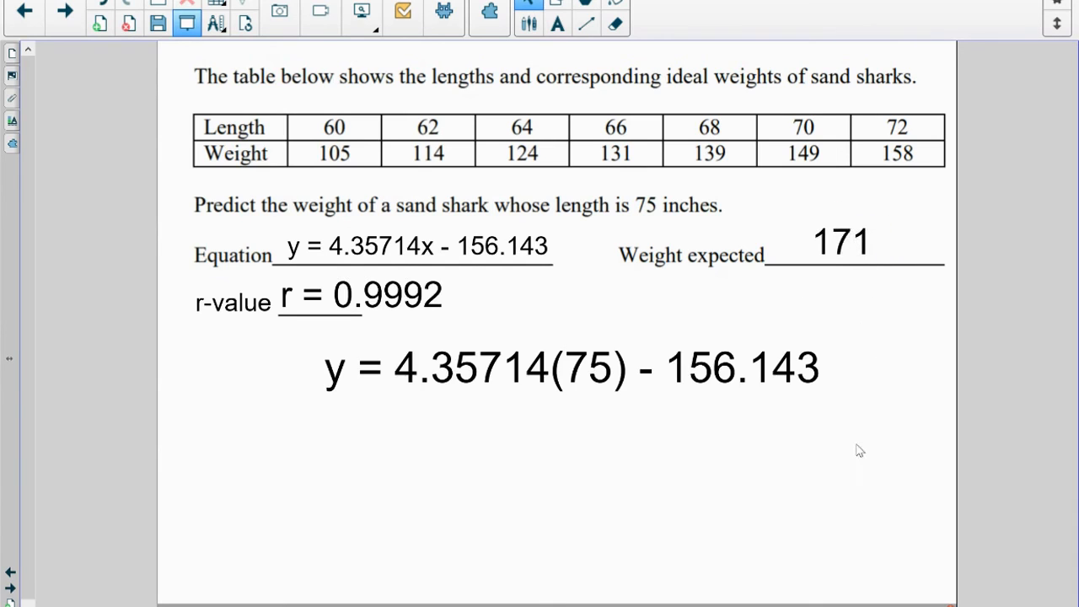